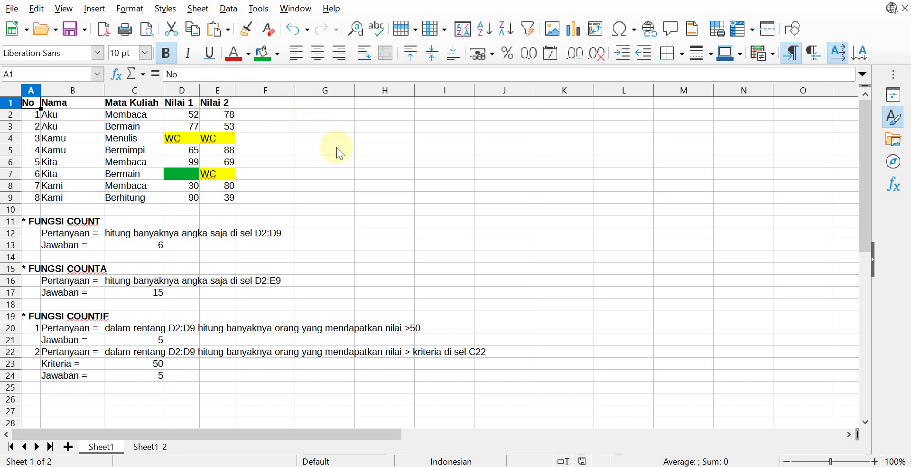
Examine the function, array column and array row separators in the Calc formula options.
click(261, 12)
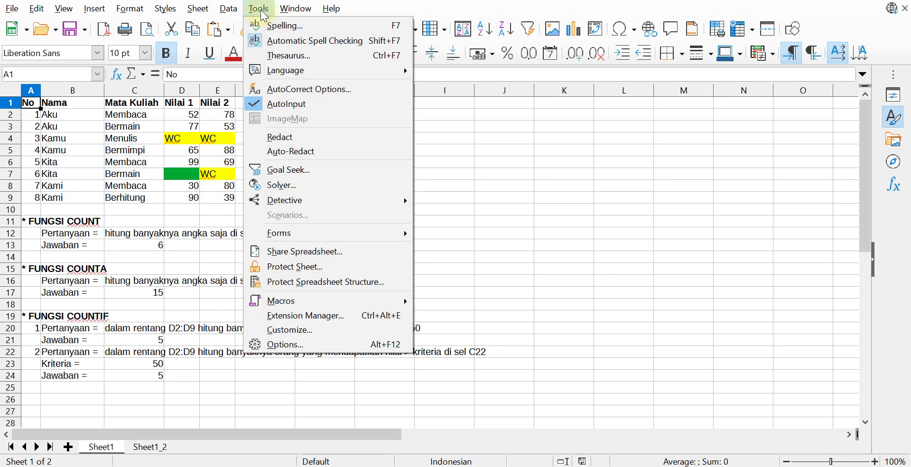
click(288, 346)
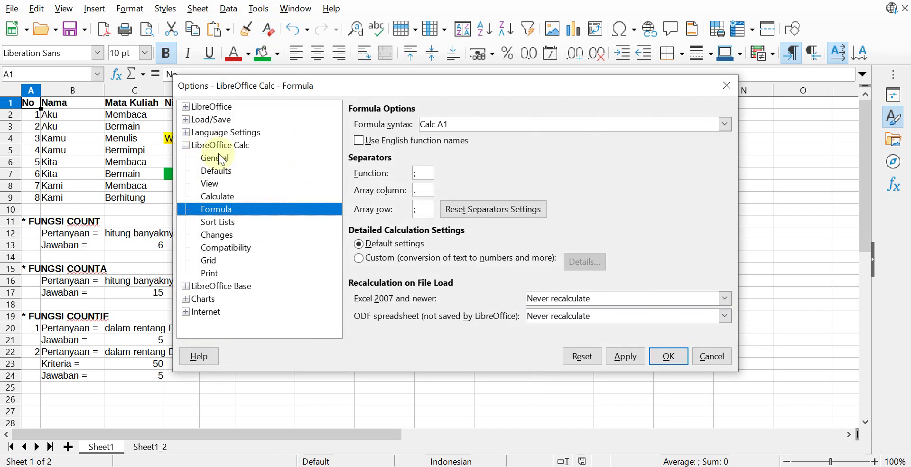
double_click(232, 147)
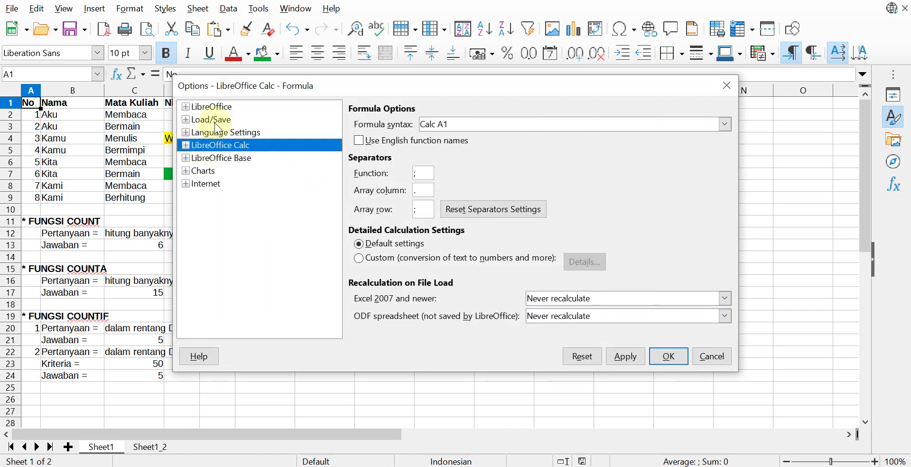
click(186, 145)
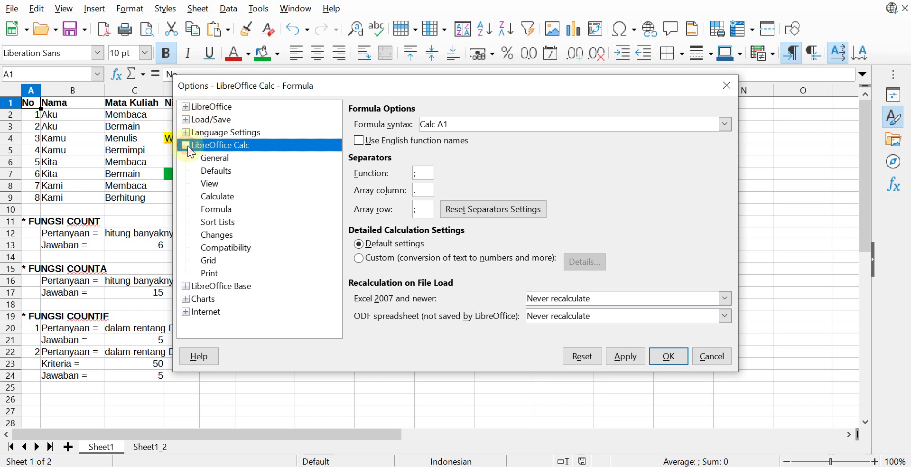
click(222, 211)
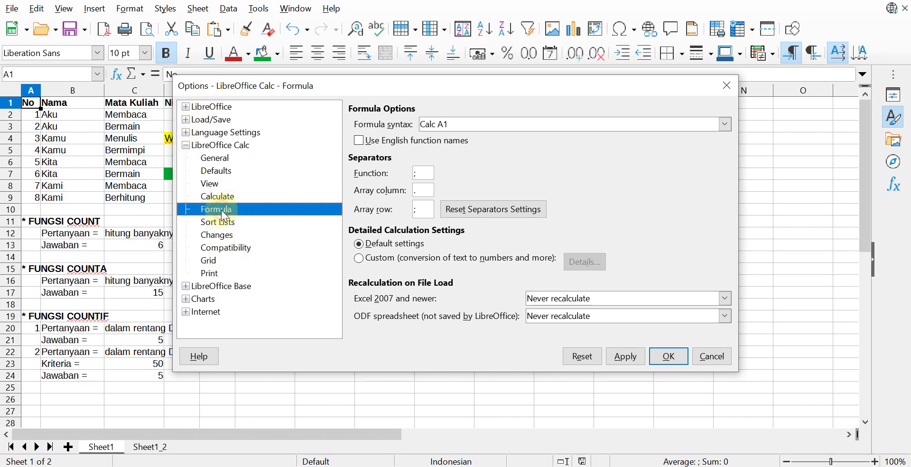
double_click(415, 209)
double_click(418, 190)
double_click(422, 209)
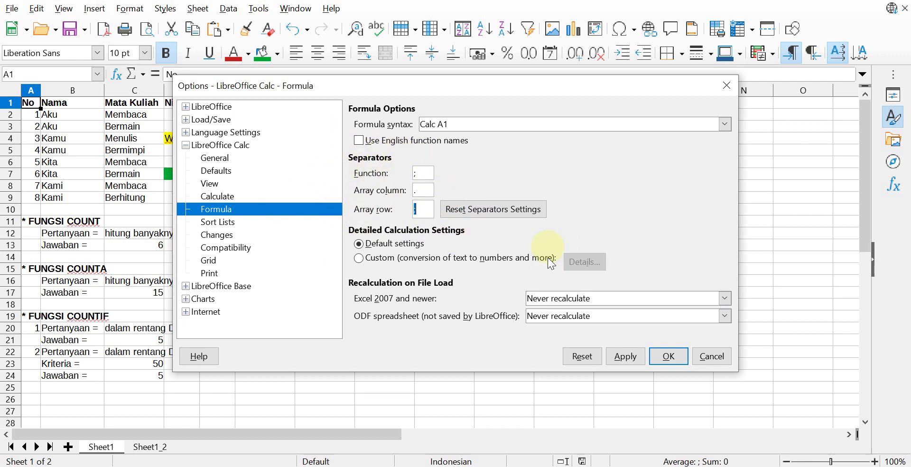
click(672, 357)
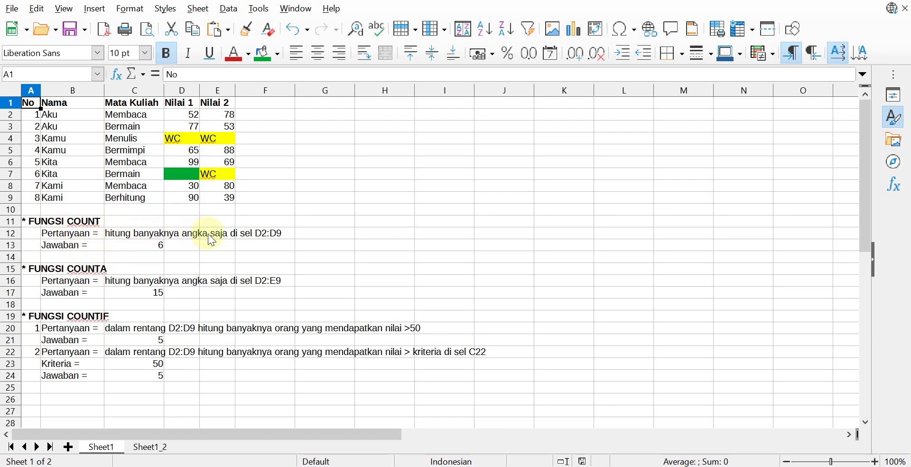
Re-enter the COUNT answer in C13 as =COUNT(D2:D9).
double_click(132, 244)
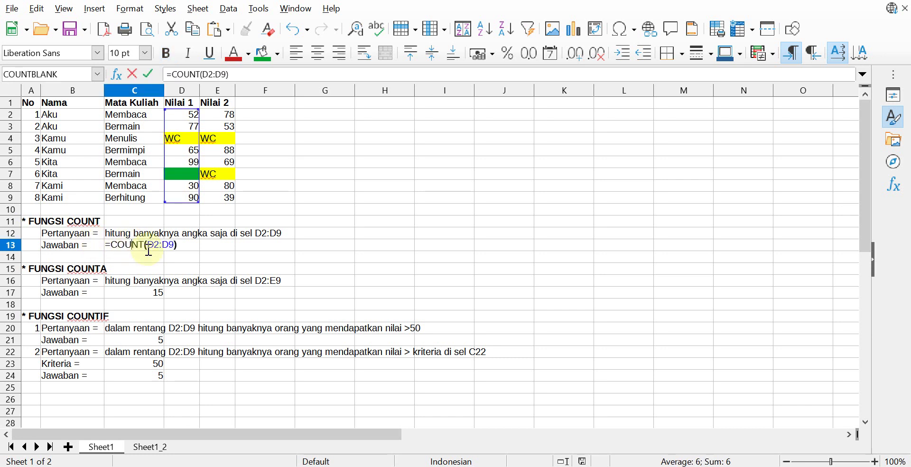
key(ctrl+a)
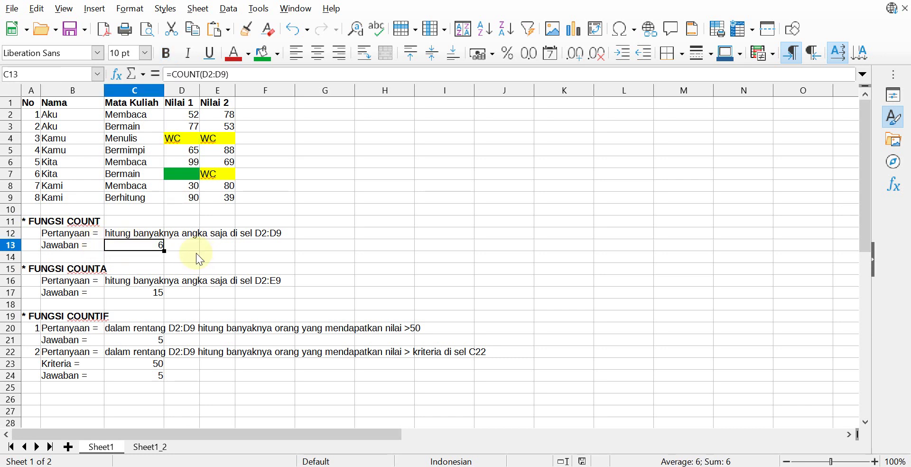
text(=CO)
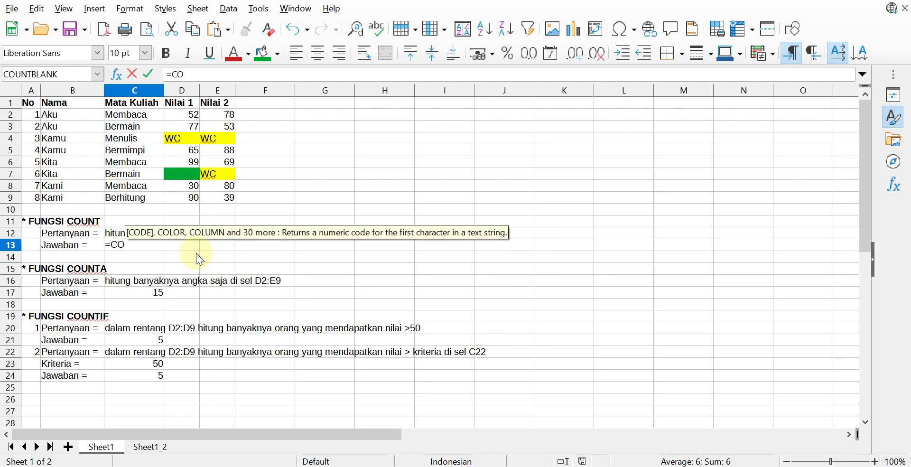
text(UNT()
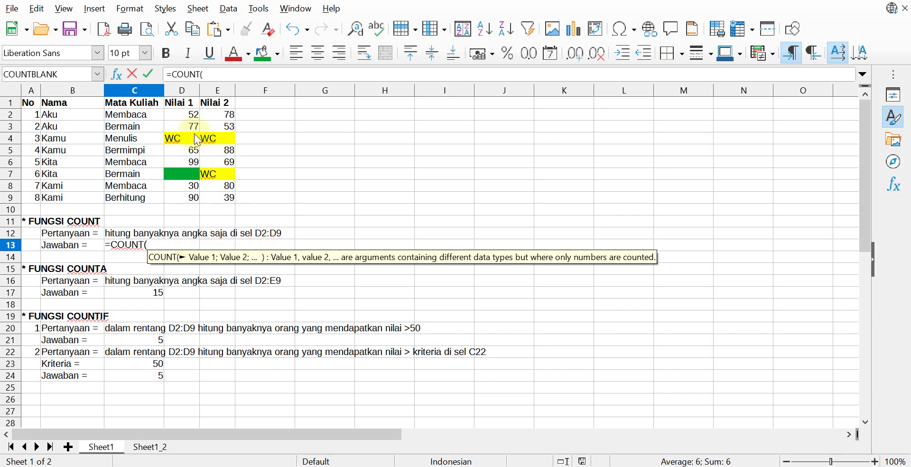
drag(178, 112, 178, 199)
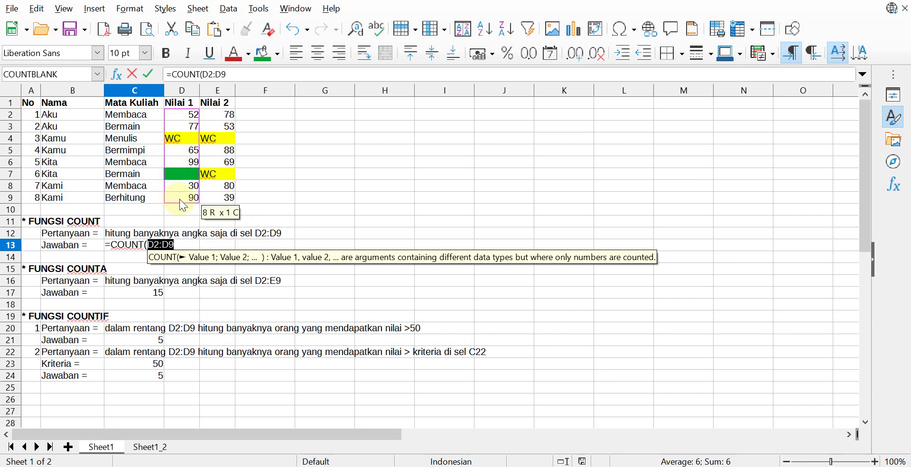
text())
key(Return)
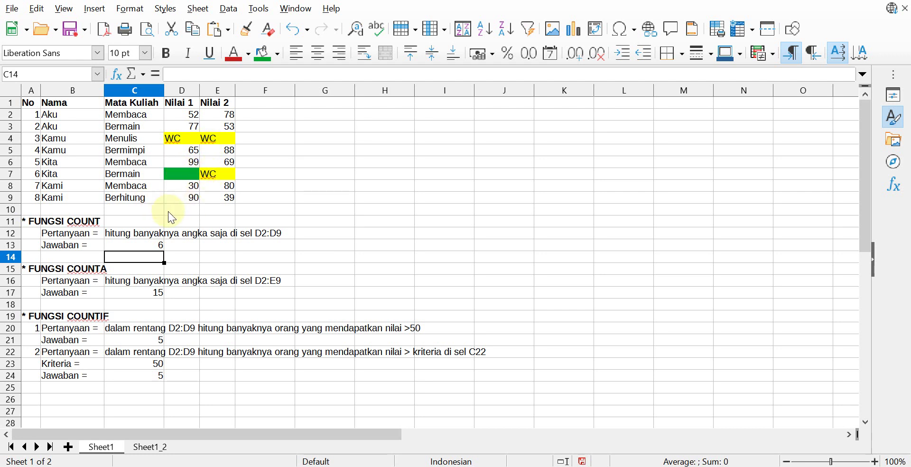
Review the COUNT formula in C13, the COUNTA question and answer in C16:C17, and the scores in D2:E9.
click(142, 243)
double_click(142, 243)
key(Escape)
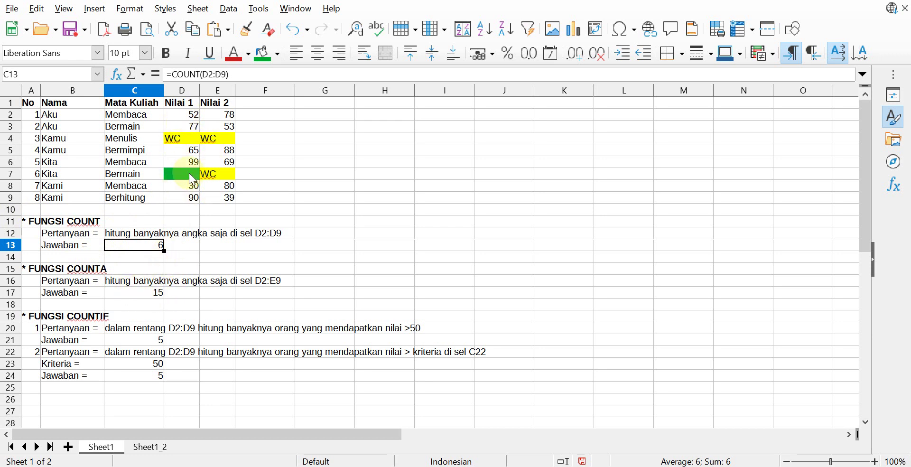
click(186, 111)
drag(189, 115, 229, 199)
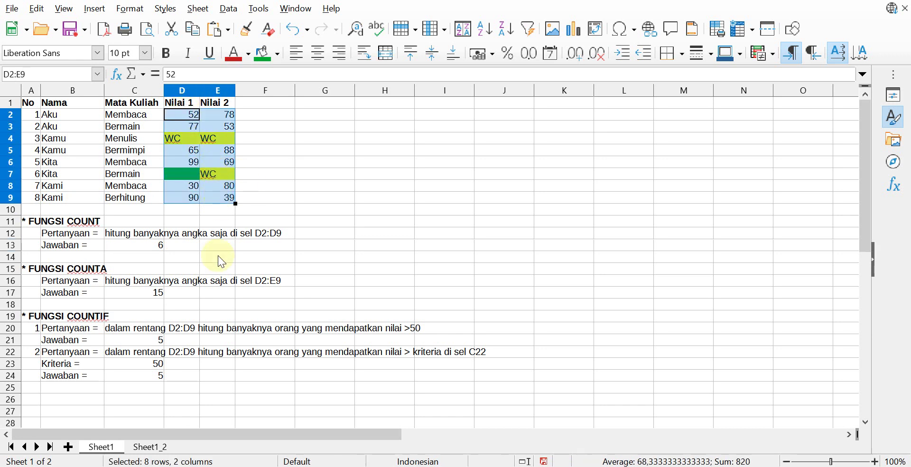
click(119, 282)
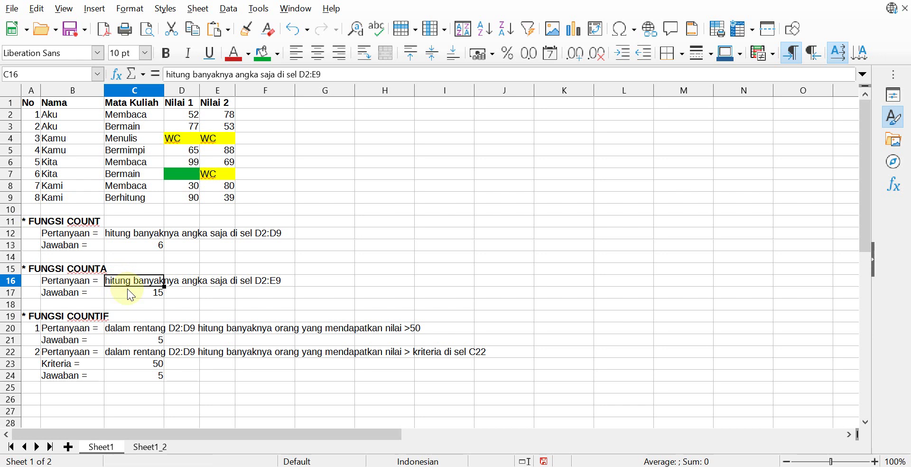
click(127, 289)
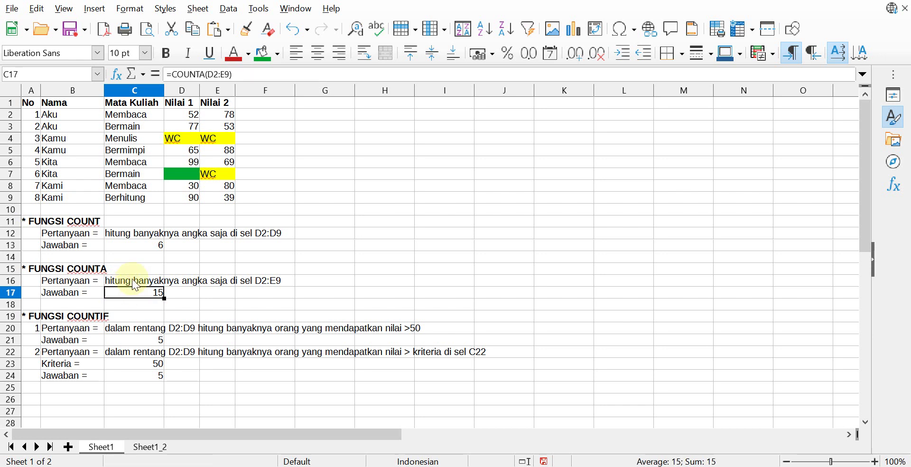
click(187, 116)
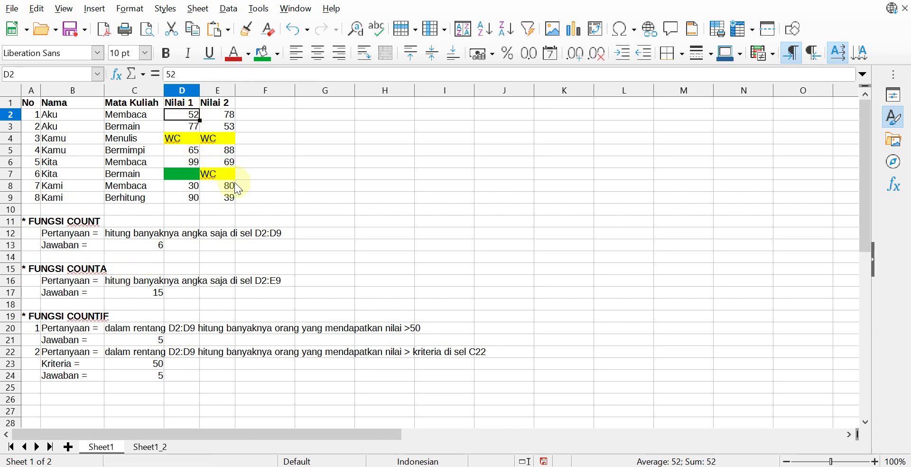
click(221, 187)
click(221, 200)
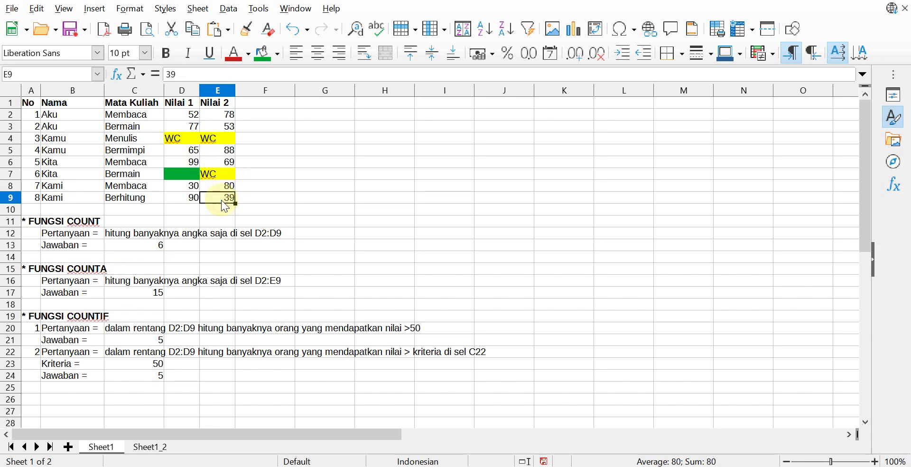
Re-enter the COUNTA answer in C17 as =COUNTA(D2:E9).
click(149, 292)
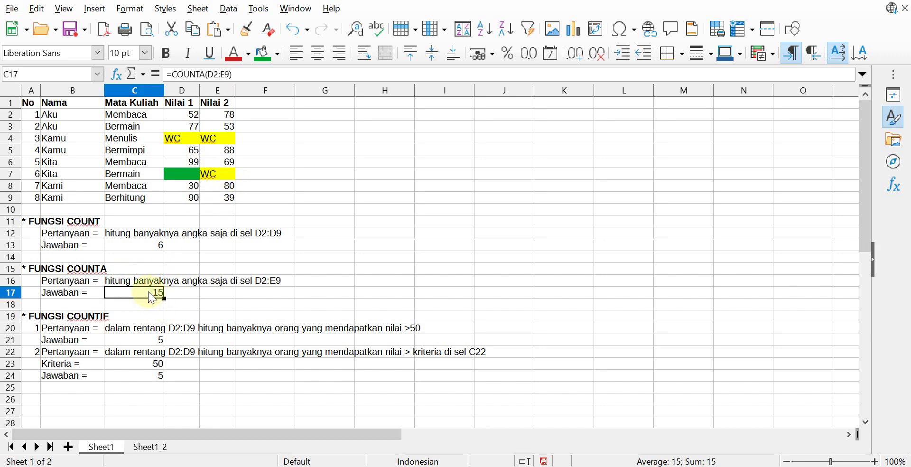
text(=COU)
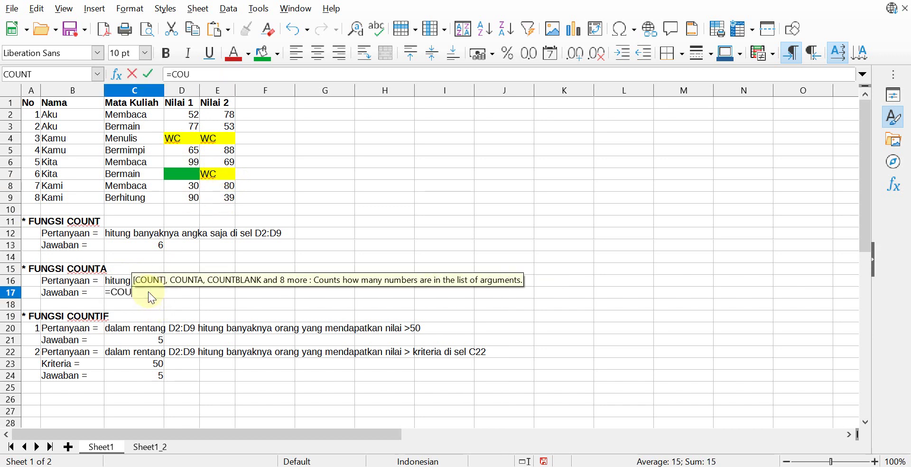
text(NTA)
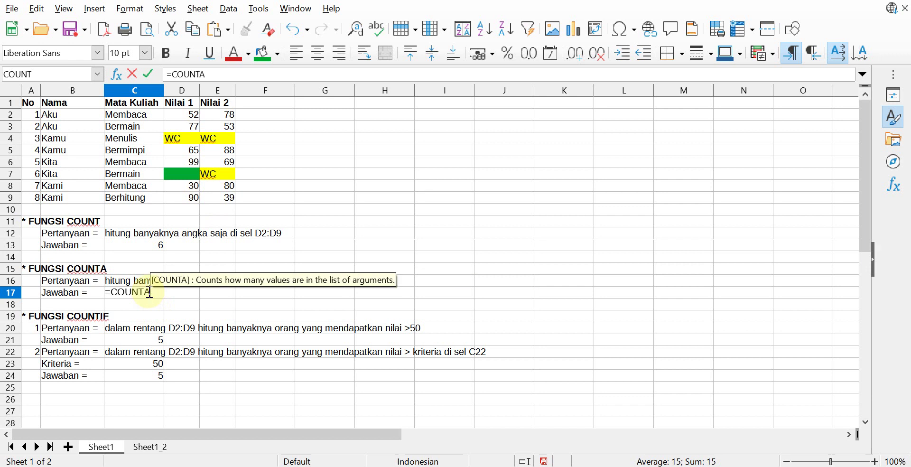
text(()
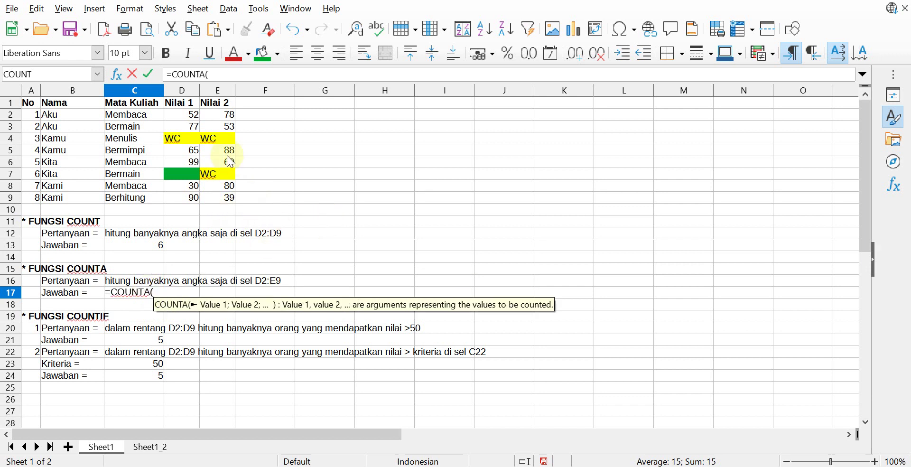
drag(178, 114, 218, 203)
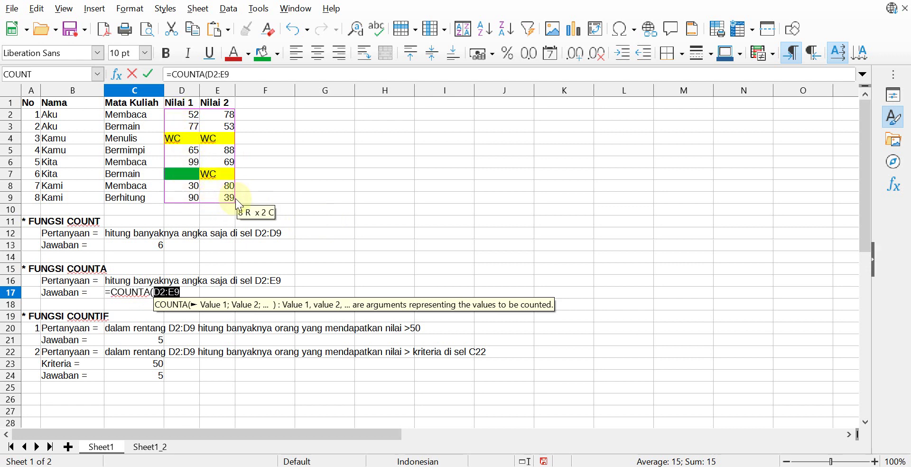
text())
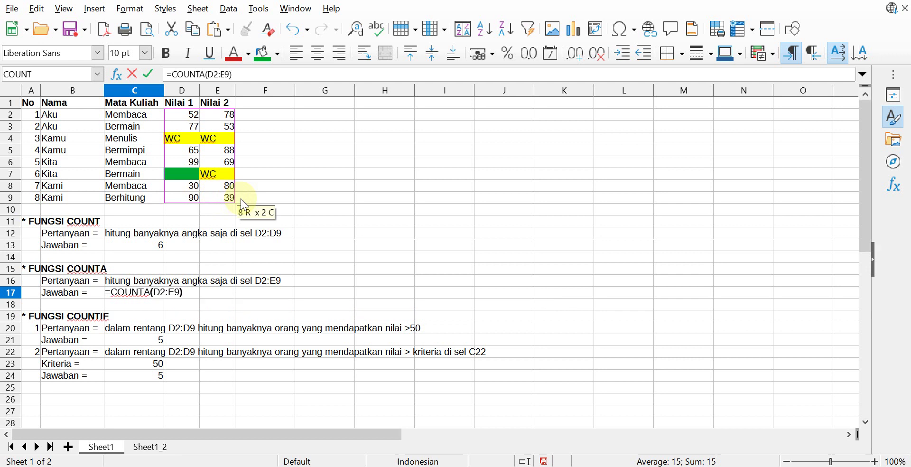
key(Return)
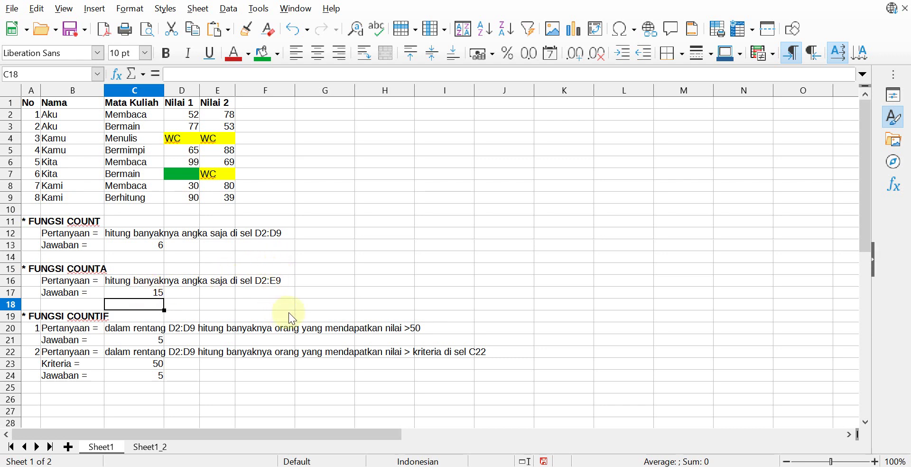
click(156, 294)
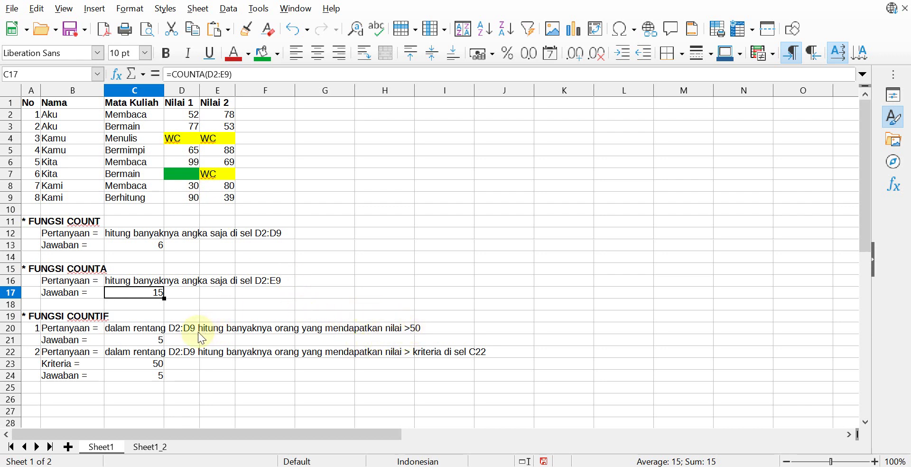
Re-enter the first COUNTIF answer in C21 as =COUNTIF(D2:D9;">50"), accepting the proposed formula correction.
double_click(153, 340)
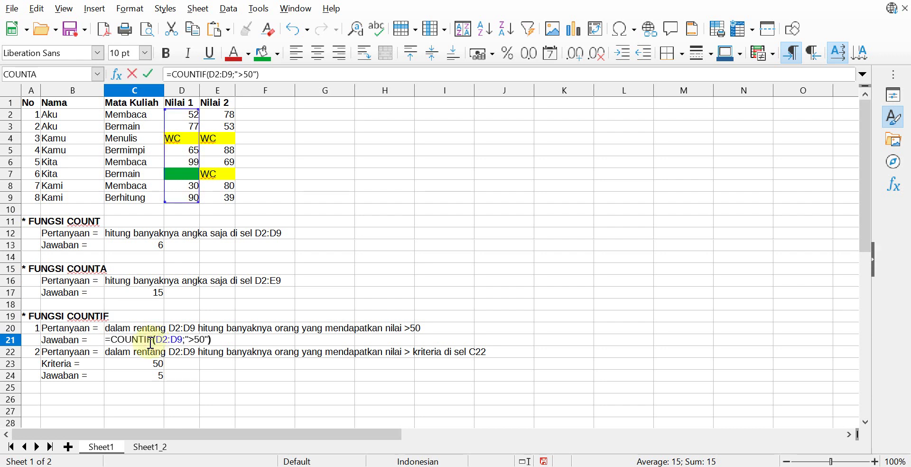
key(Escape)
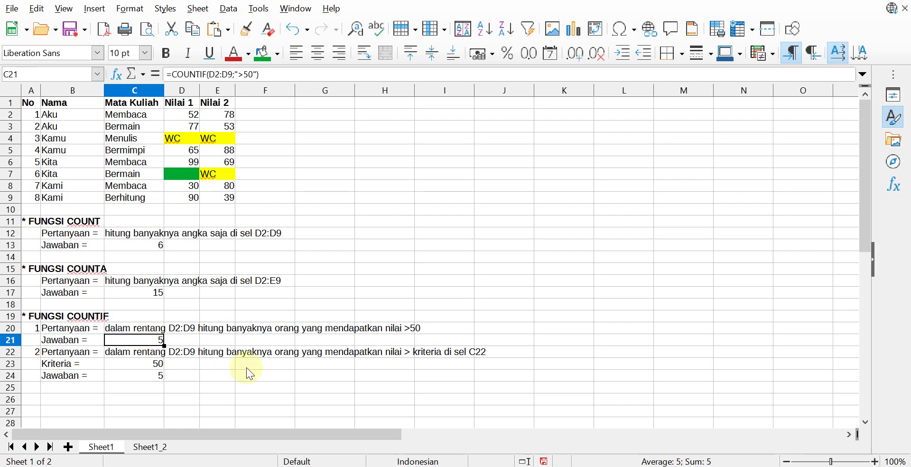
text(=)
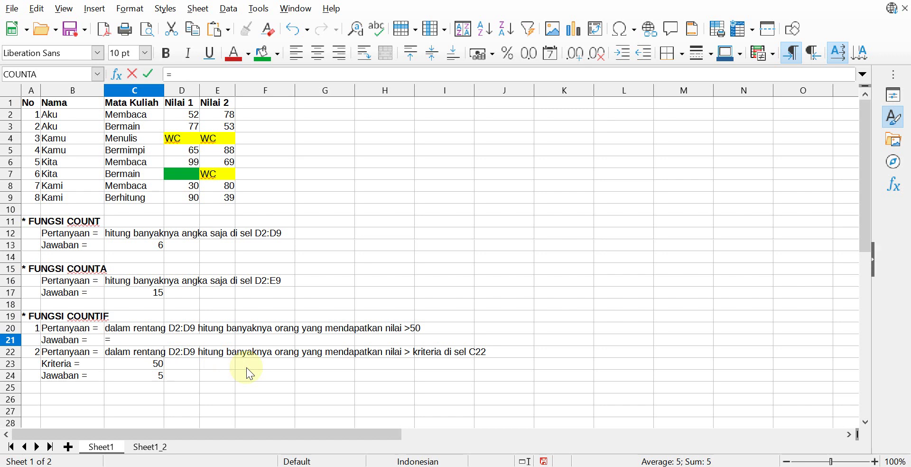
text(COUN)
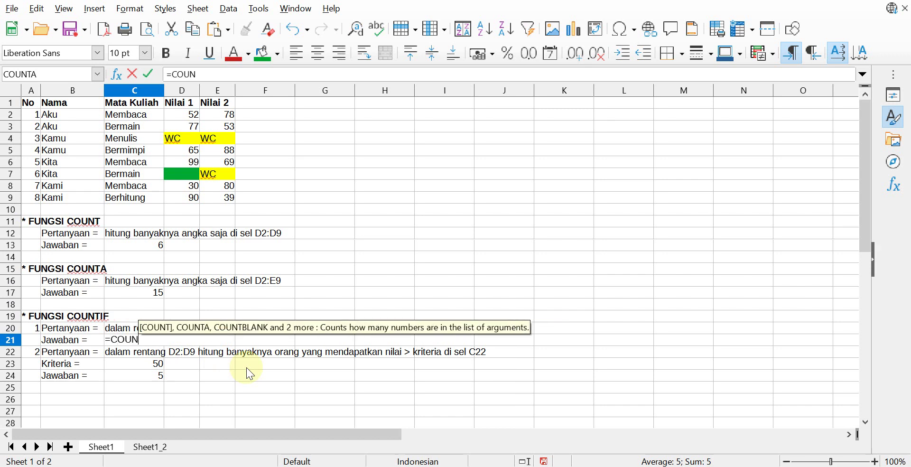
text(TIF)
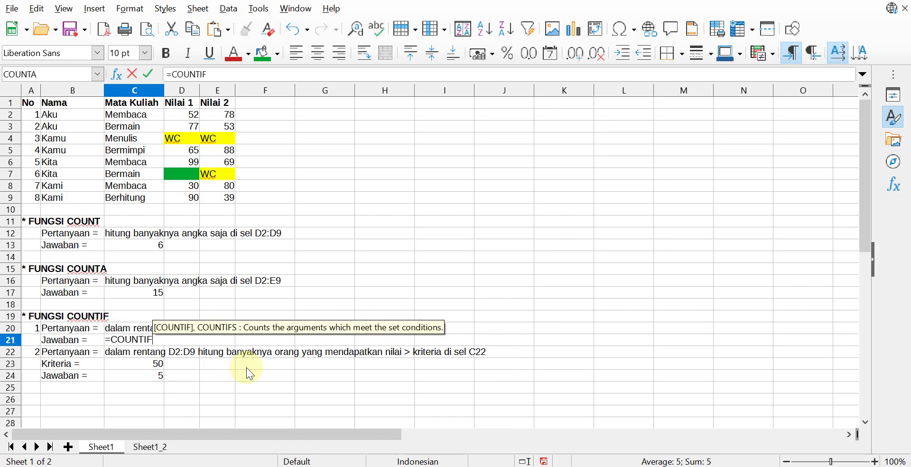
text(()
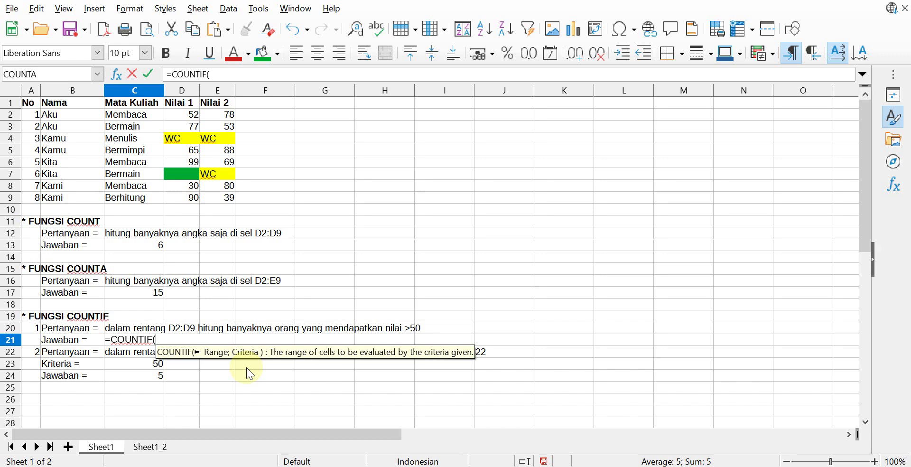
click(192, 112)
drag(189, 138, 188, 205)
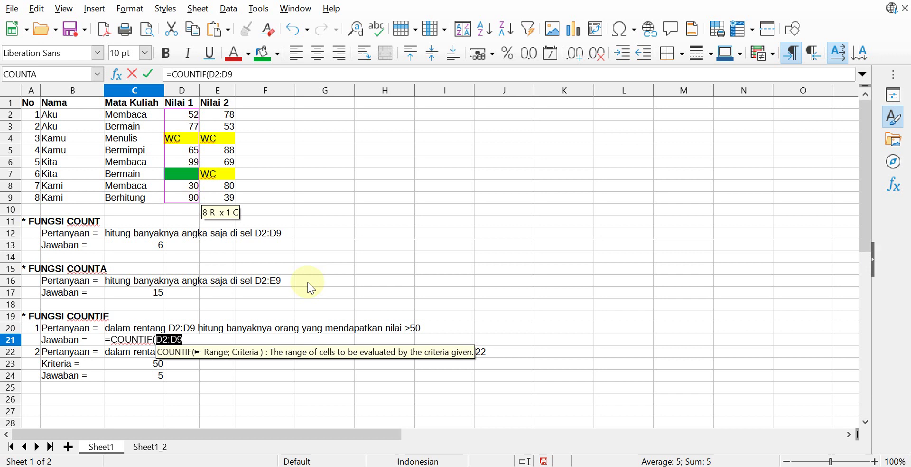
text(;)
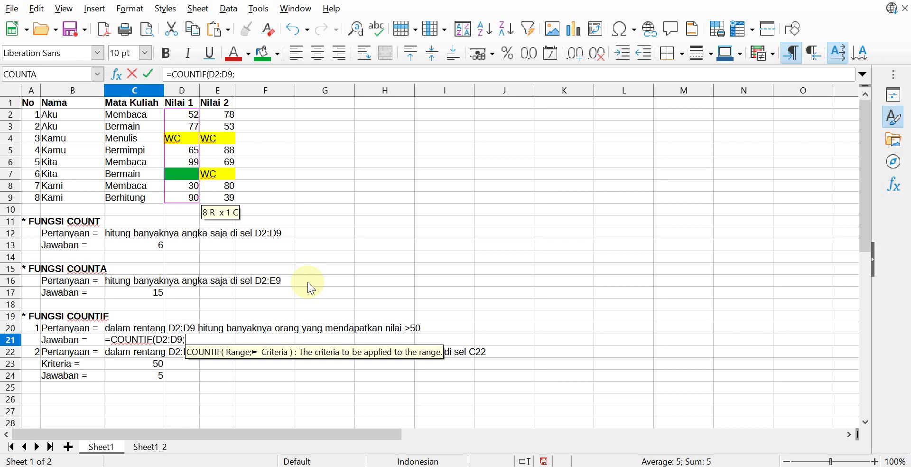
text(")
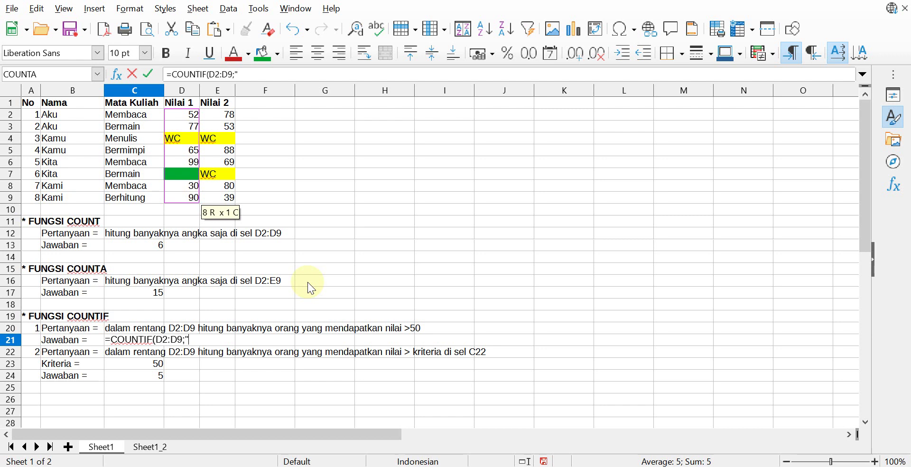
text(>50))
key(Return)
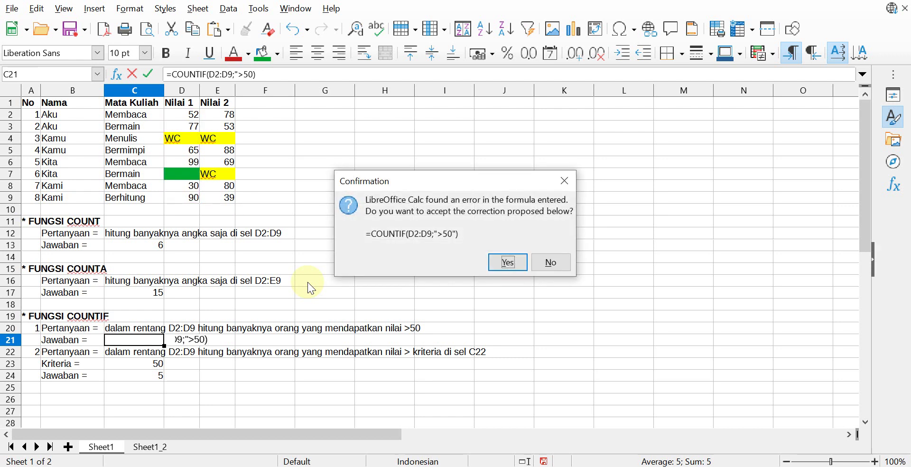
key(Return)
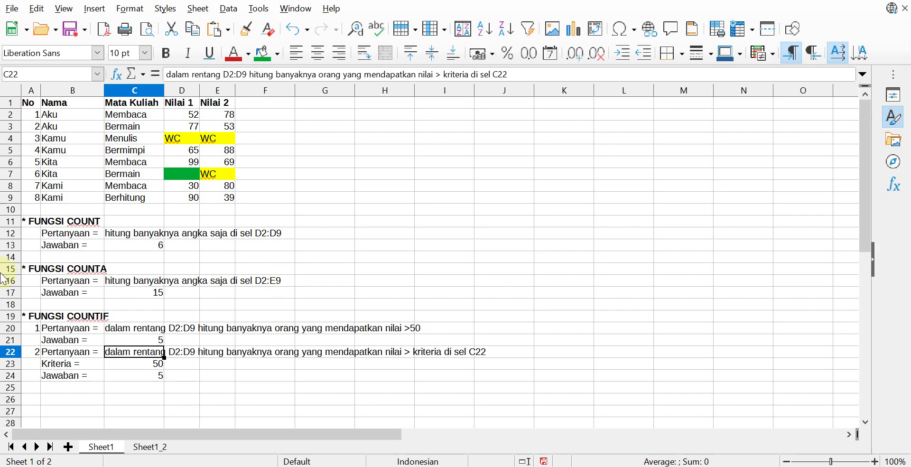
Check the COUNTIF answer in C21 against the individual scores above 50 in D2:D9.
click(143, 343)
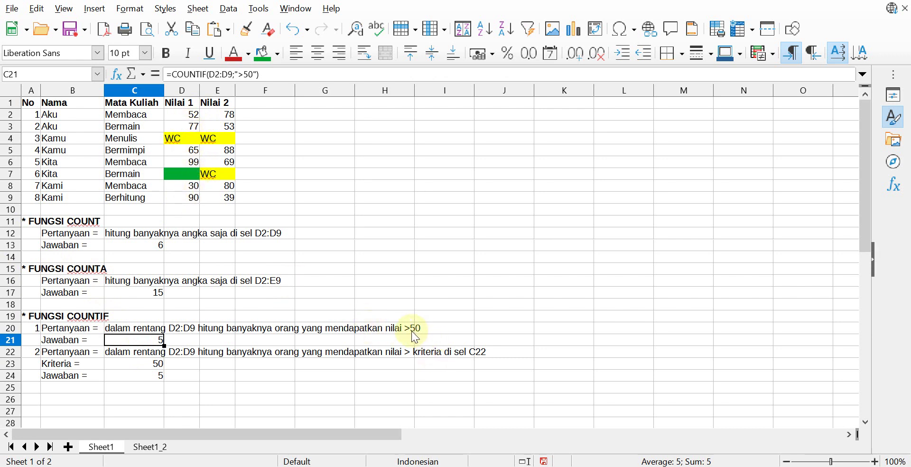
click(192, 125)
click(194, 148)
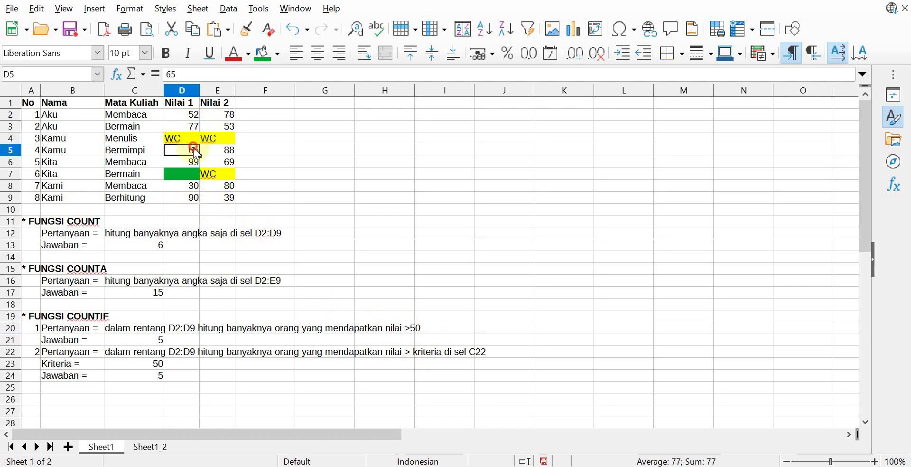
click(187, 113)
click(190, 126)
click(191, 150)
click(189, 162)
click(186, 199)
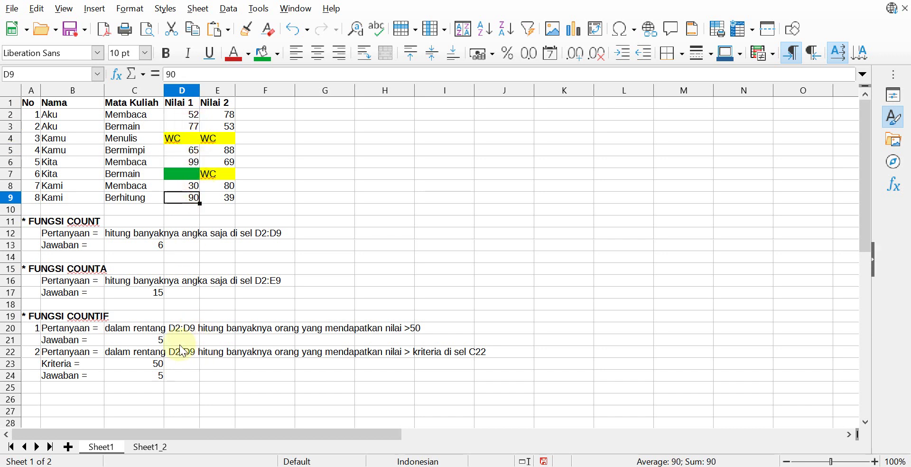
Examine the quoted ">50" criterion in the COUNTIF formula of C21.
click(145, 342)
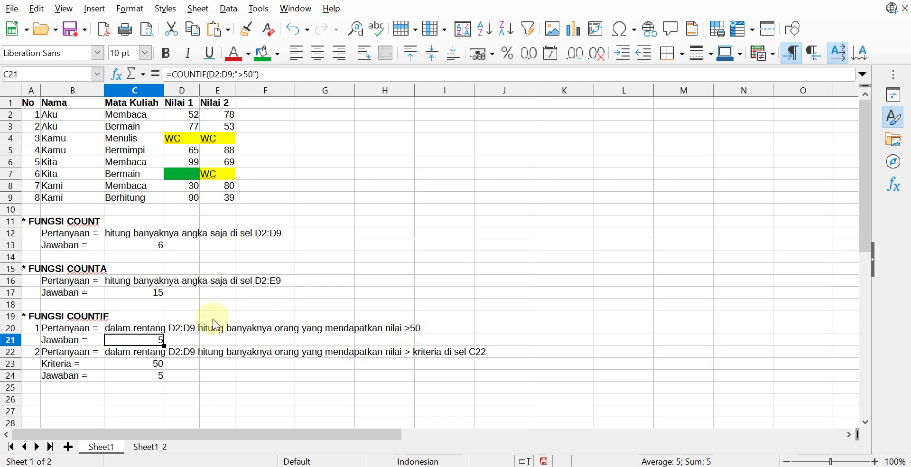
double_click(148, 341)
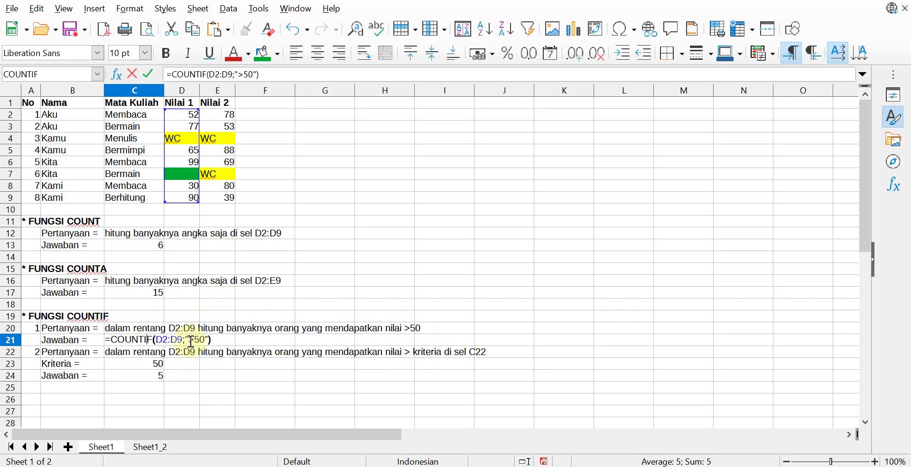
drag(188, 341, 208, 339)
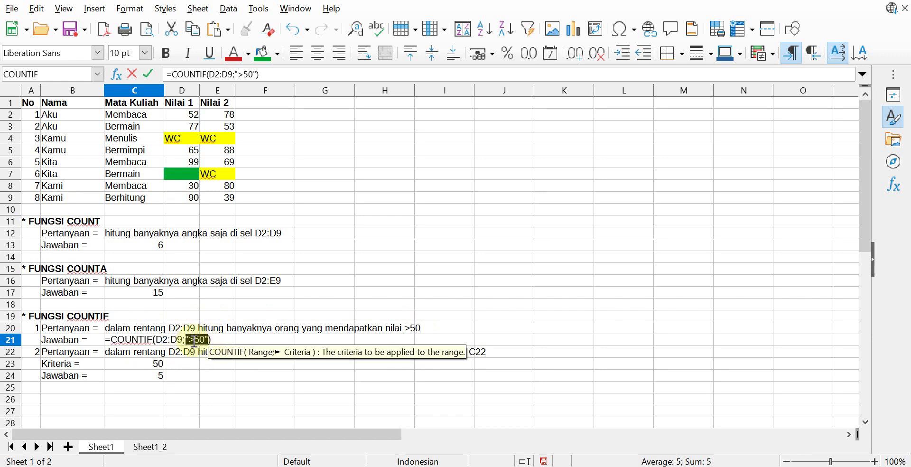
drag(201, 342, 211, 338)
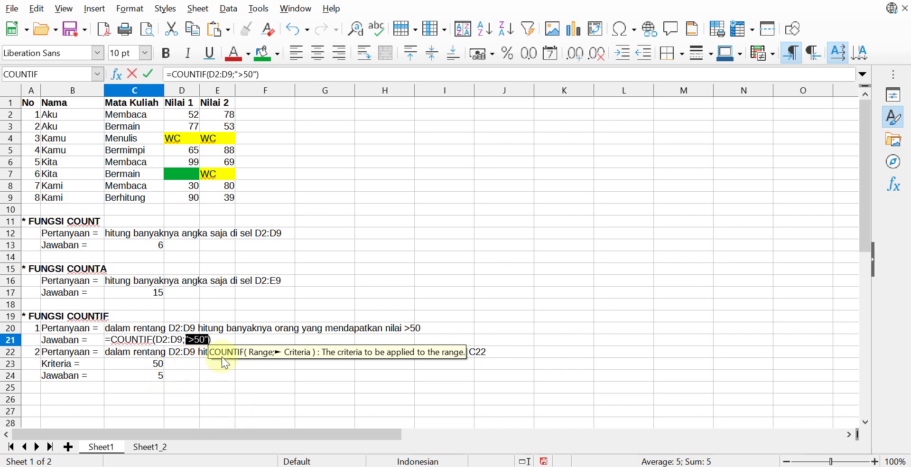
key(Return)
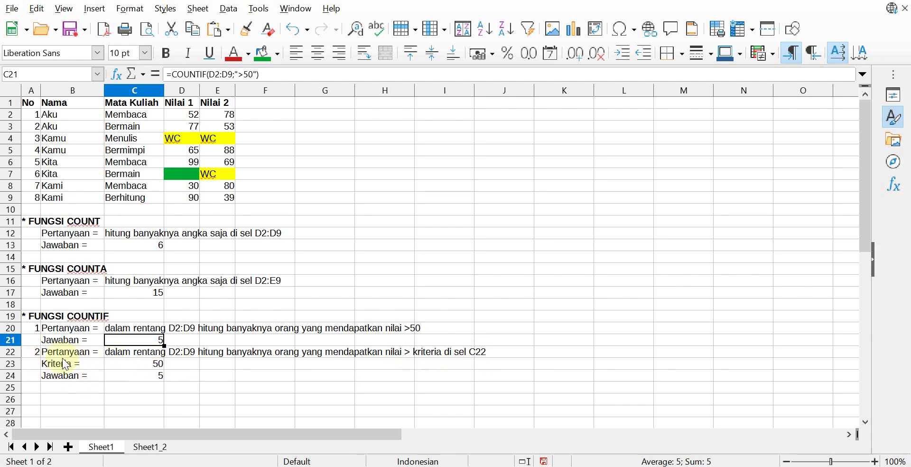
Edit the question in C22 so that its closing cell reference reads C223.
click(115, 351)
click(508, 74)
key(BackSpace)
text(3)
key(Return)
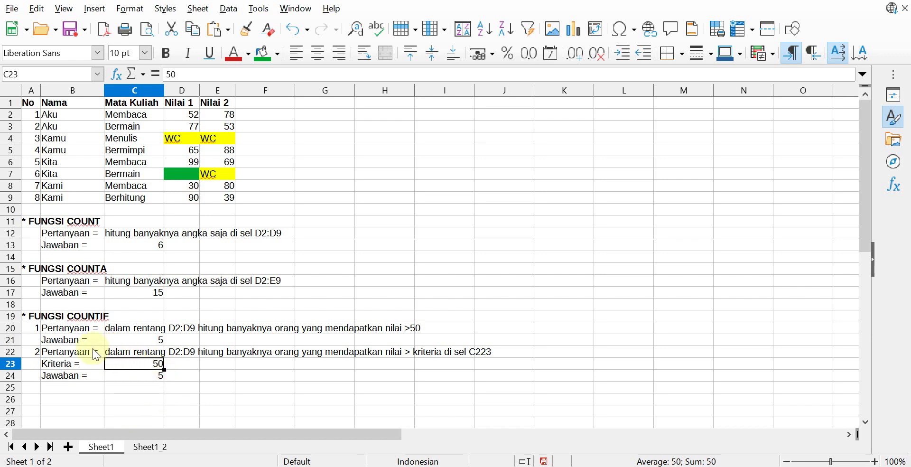
Re-enter the second COUNTIF answer in C24 as =COUNTIF(D2:D9;">"&C23), taking the criterion value from the Kriteria cell.
click(150, 375)
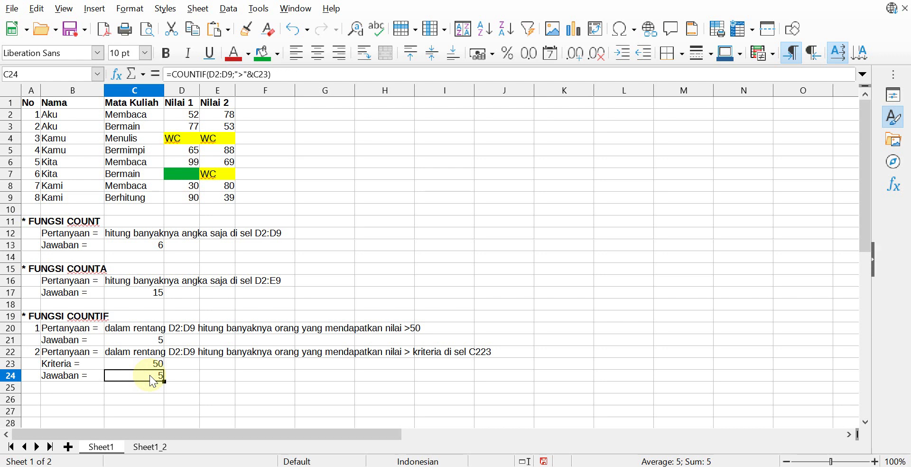
text(=)
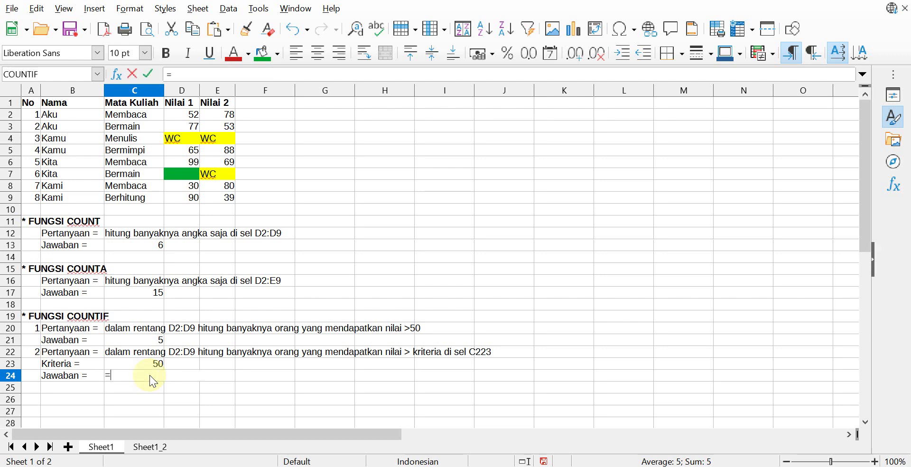
text(COUNTIF()
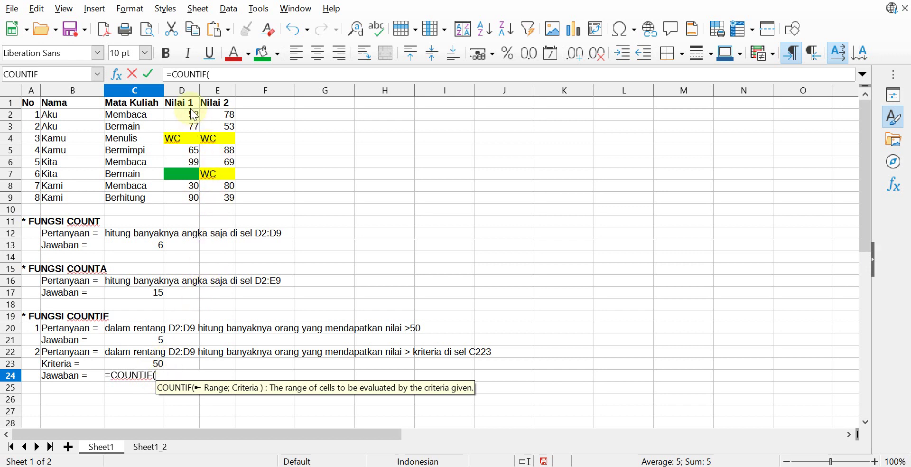
drag(190, 112, 194, 203)
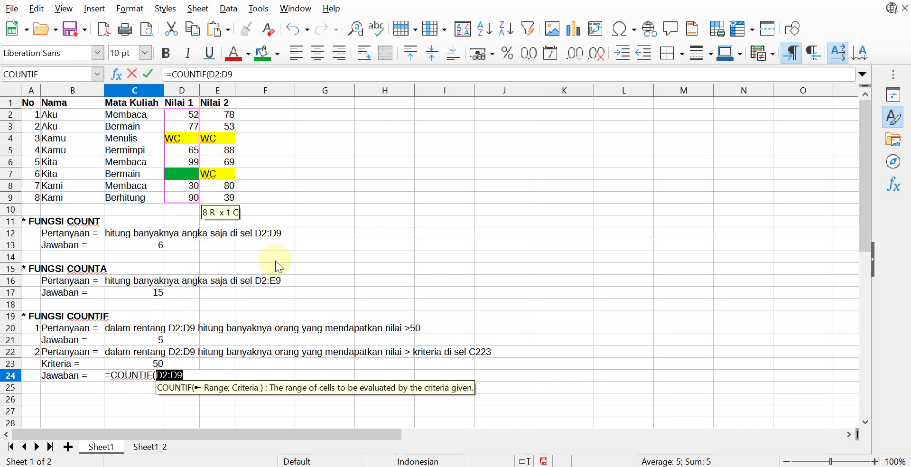
text(;)
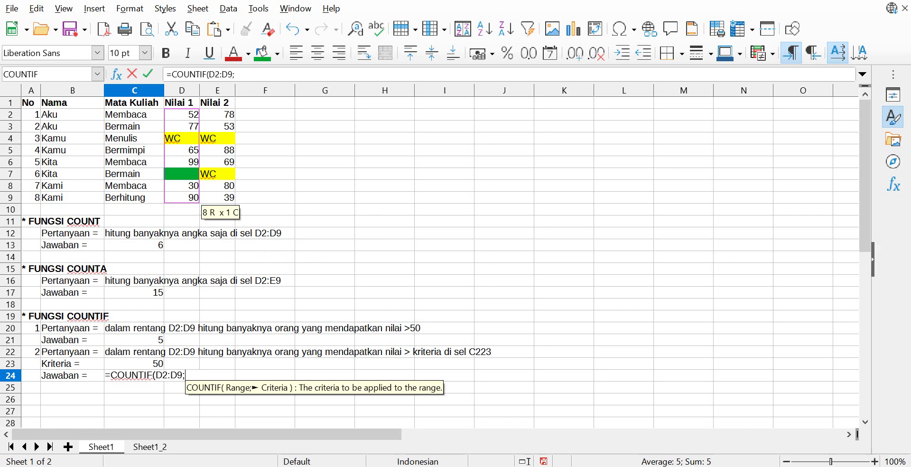
text(")
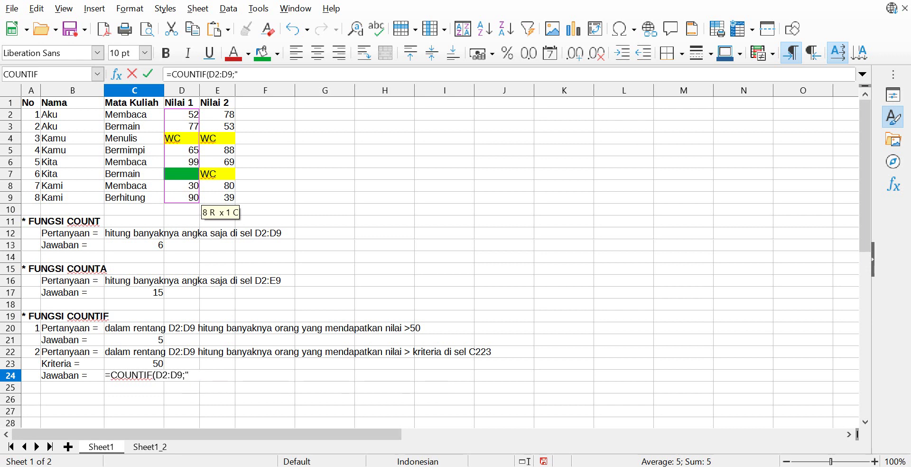
text(>")
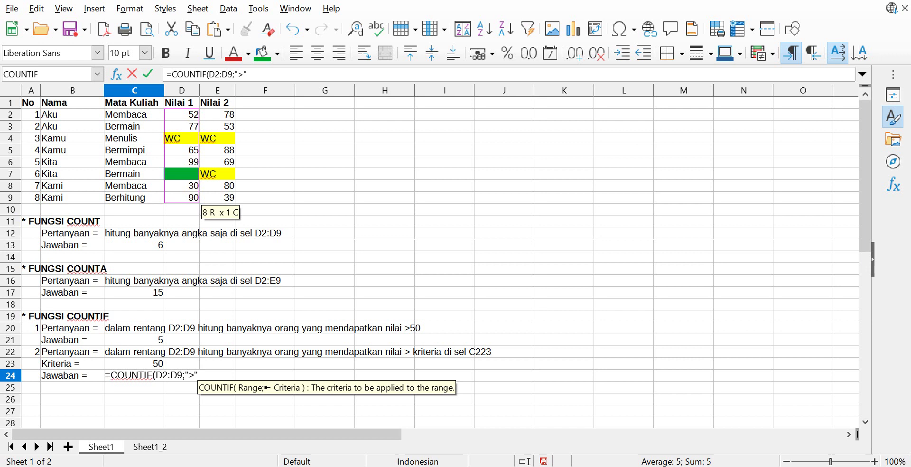
text(&)
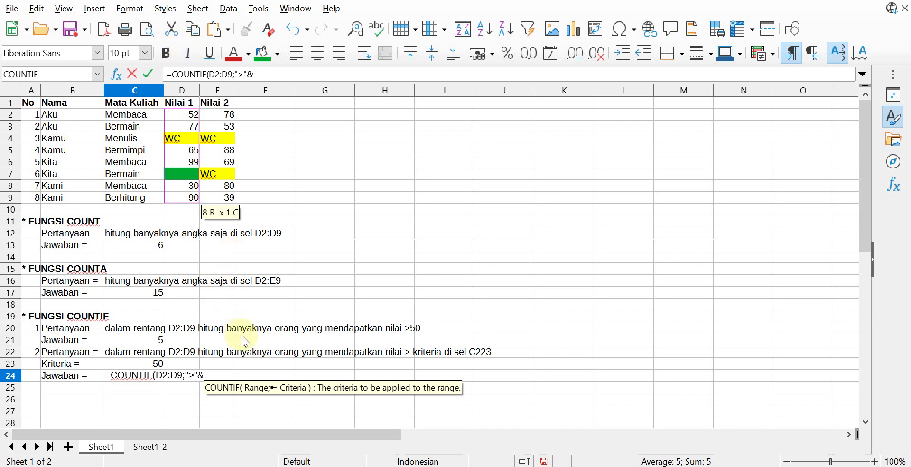
click(153, 361)
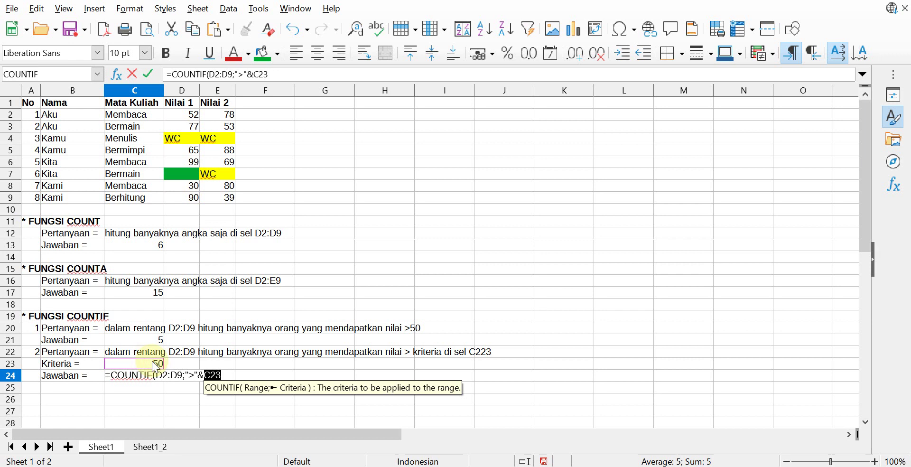
text())
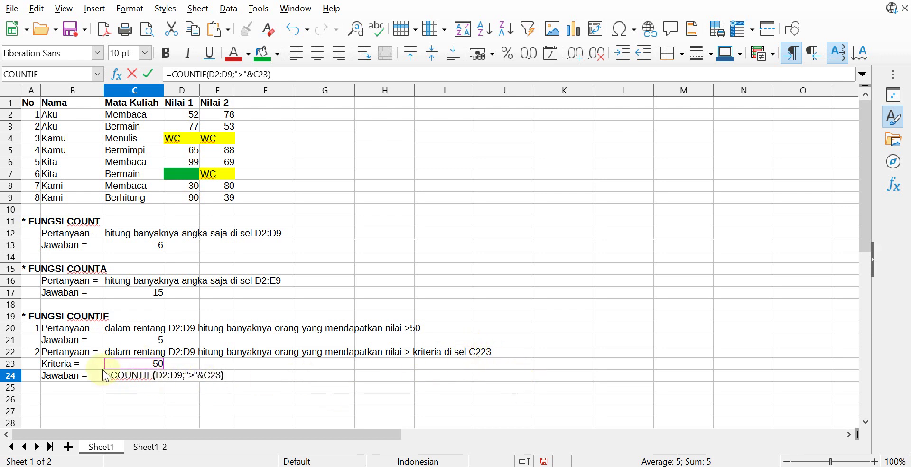
double_click(201, 377)
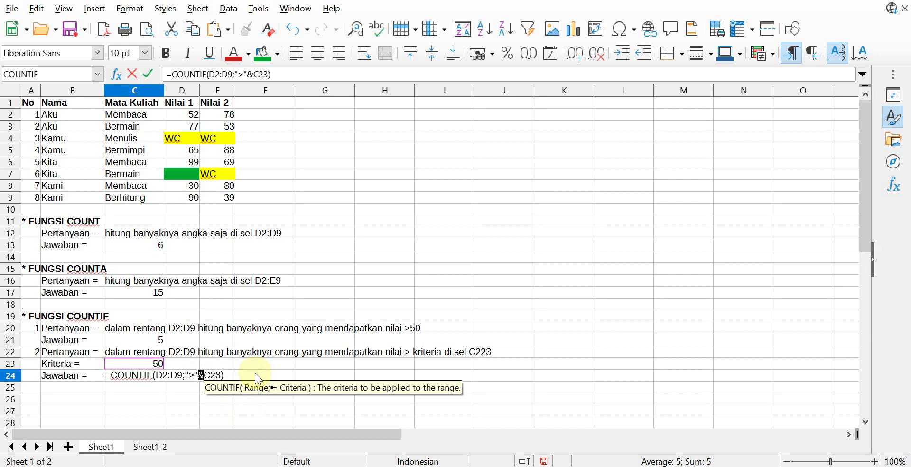
key(Return)
click(150, 377)
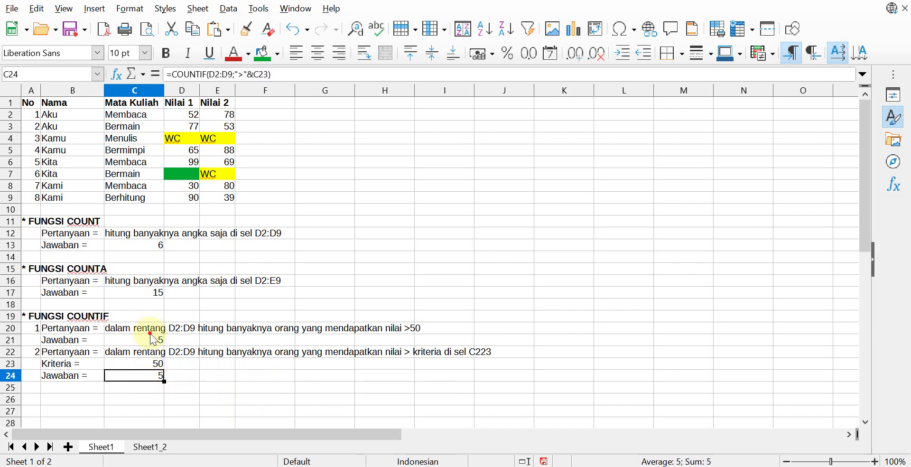
Correct the cell reference at the end of the question in C22 to C23.
click(152, 329)
click(150, 345)
click(141, 350)
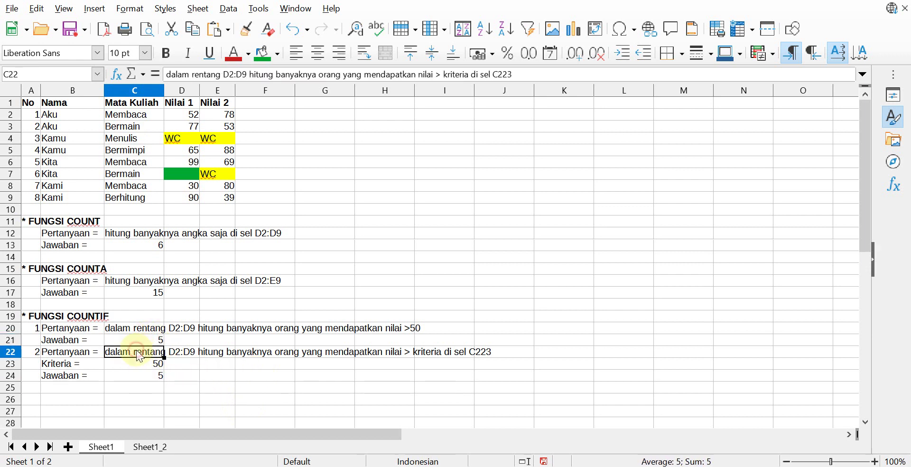
click(510, 74)
key(BackSpace)
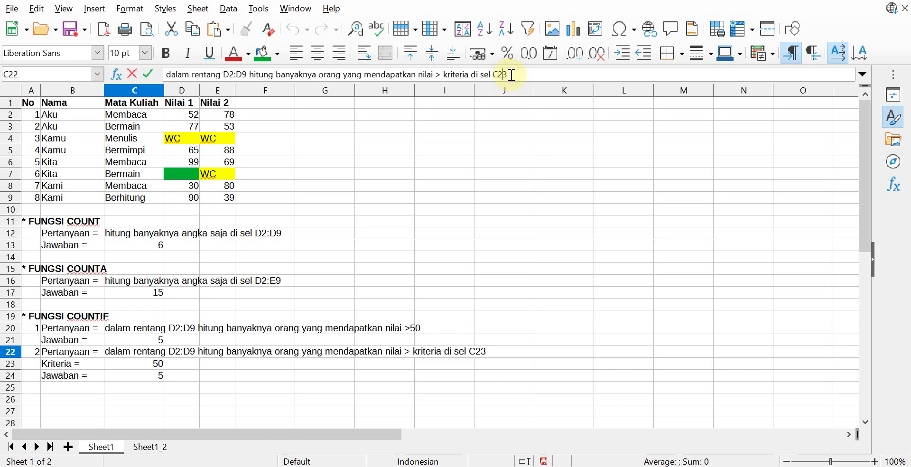
key(Return)
click(152, 376)
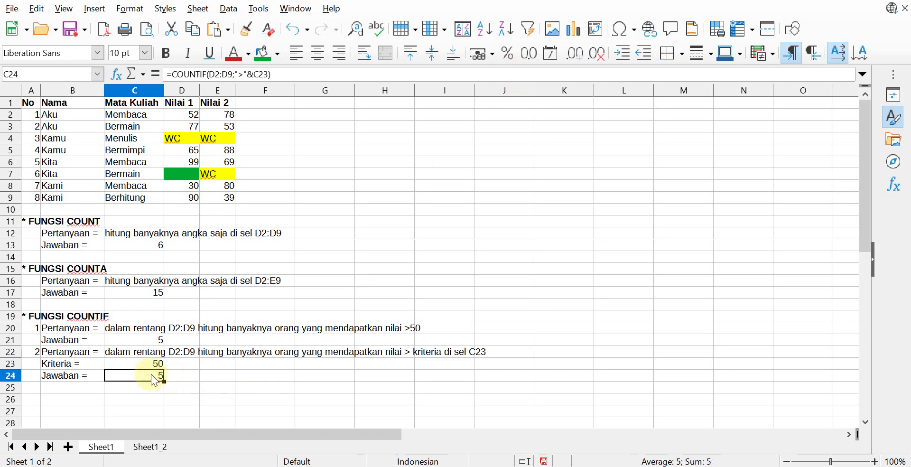
Compare the quoted ">50" criterion in C21 with the ">"&C23 criterion in C24, checking the Kriteria cell C23.
double_click(152, 337)
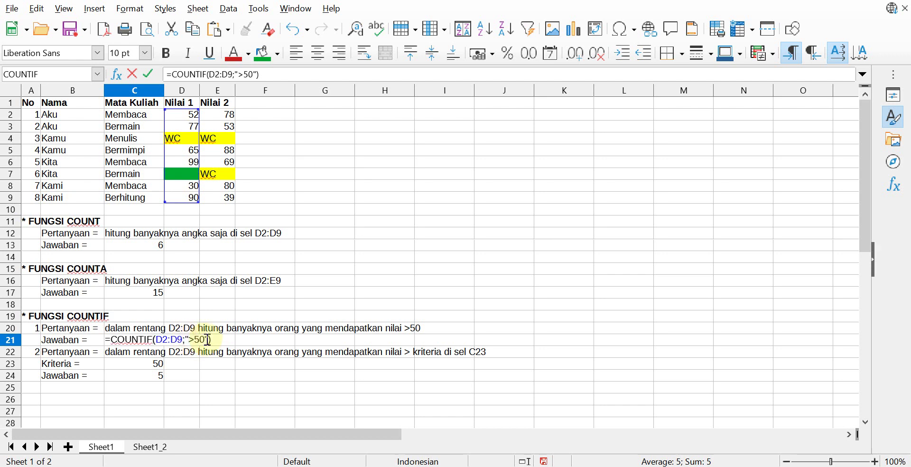
key(Return)
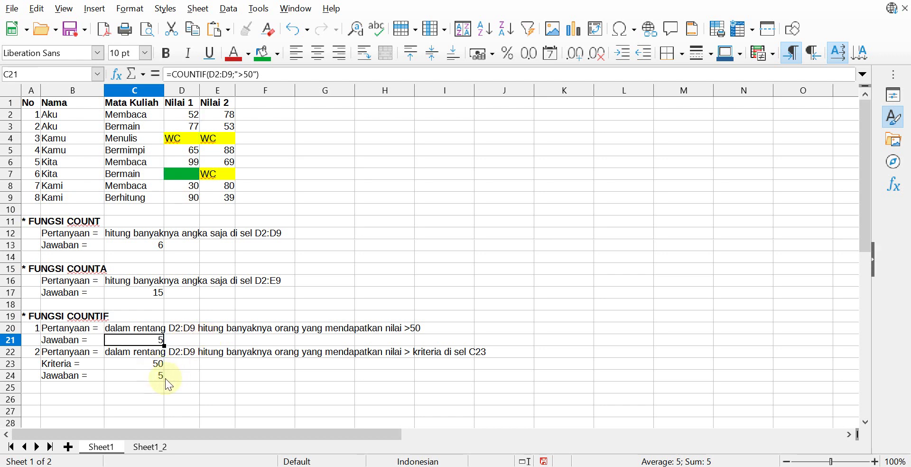
click(139, 361)
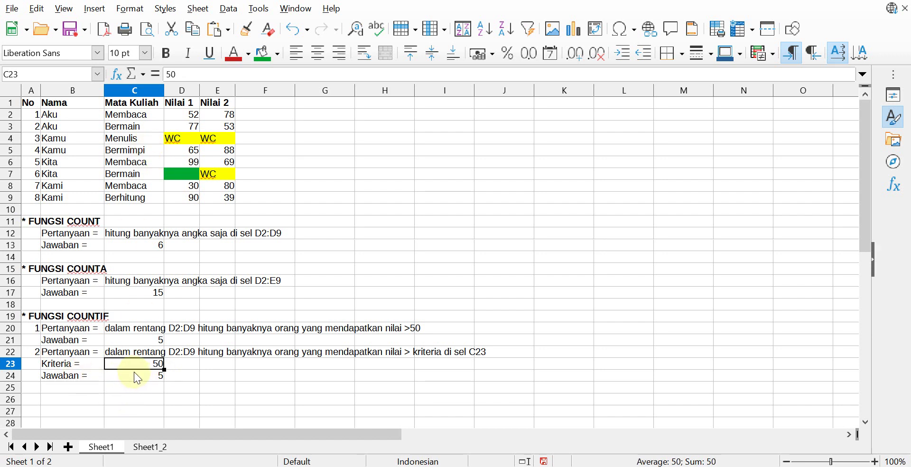
double_click(133, 373)
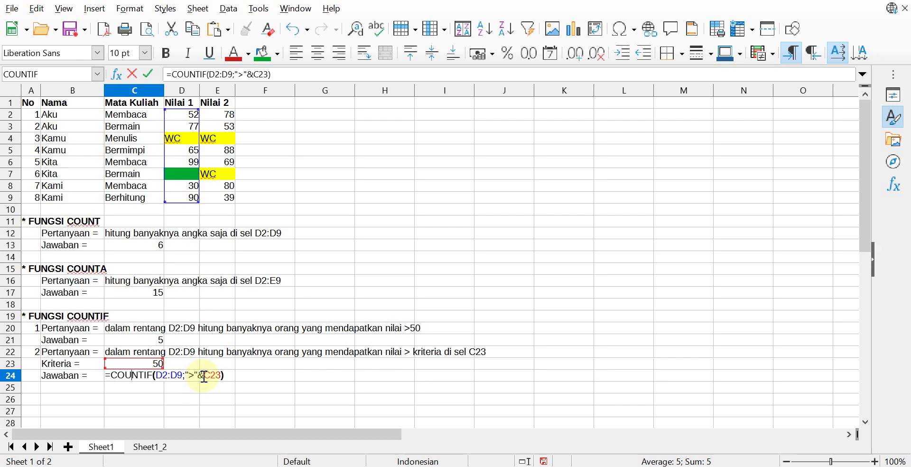
double_click(204, 376)
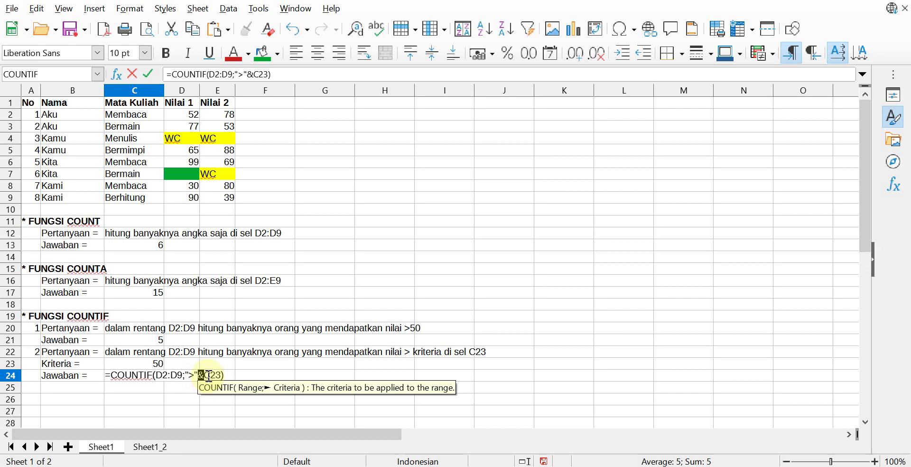
drag(204, 376, 217, 375)
key(Return)
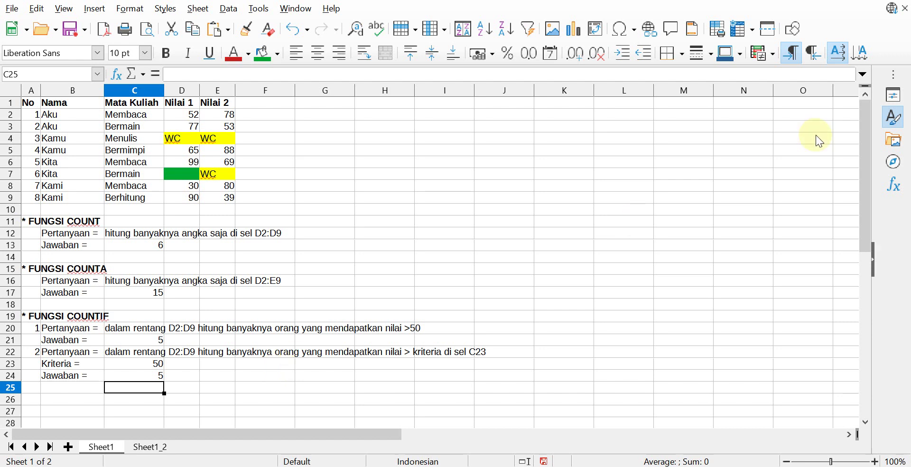
Switch to Sheet1_2 and examine the score range D2:E9 and the COUNTIFS questions in rows 12 and 14.
key(ctrl+Page_Down)
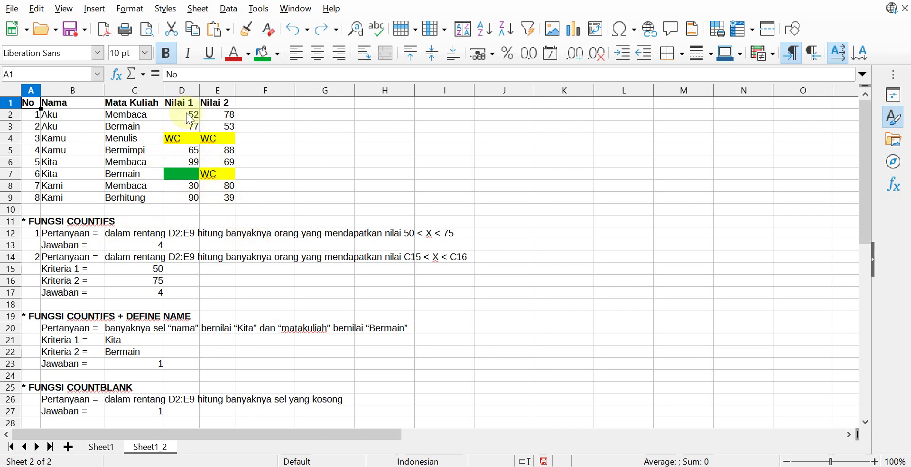
drag(190, 118, 219, 204)
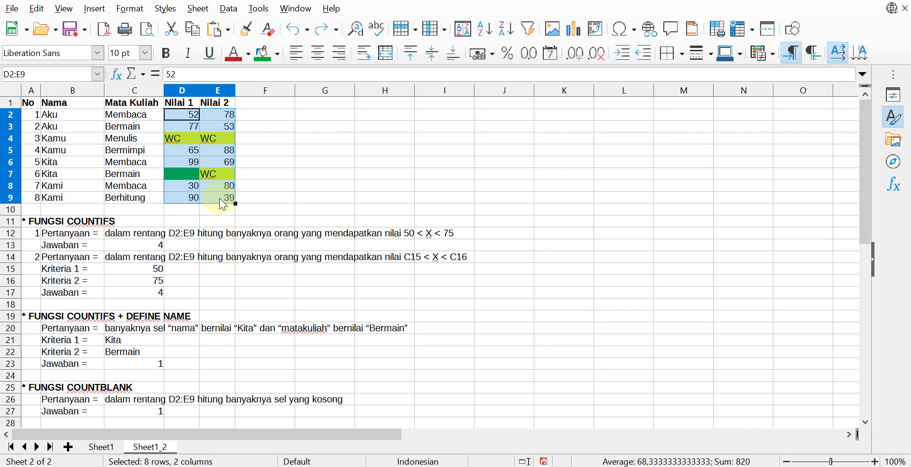
click(437, 232)
click(408, 235)
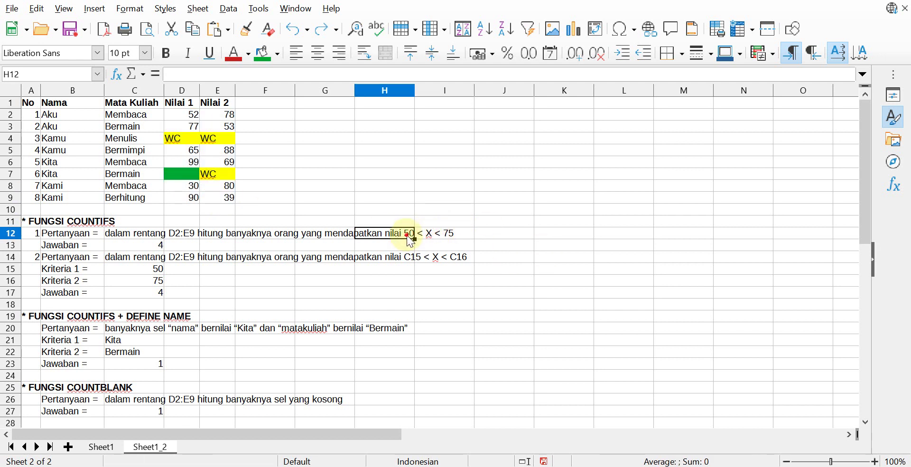
drag(407, 234, 423, 234)
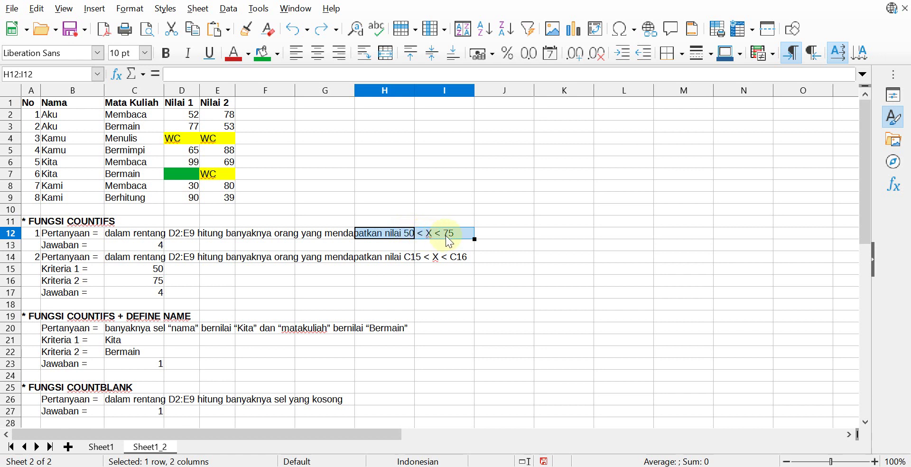
click(449, 260)
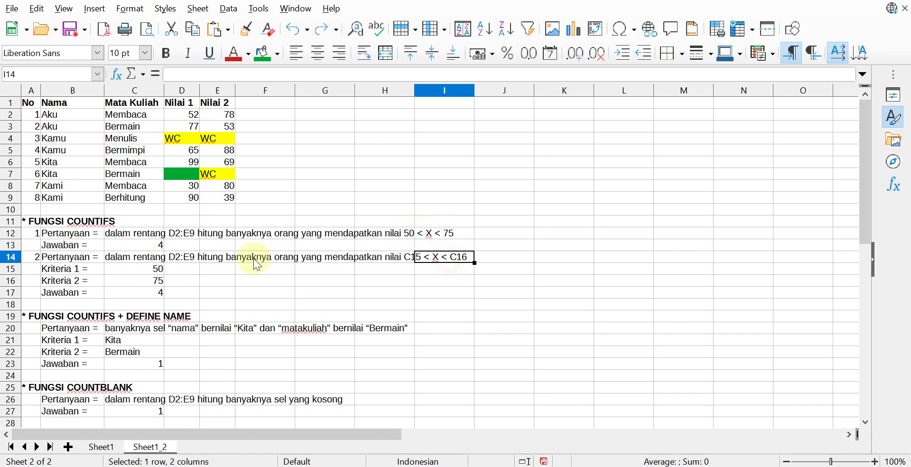
Examine the existing COUNTIFS formula in answer cell C13 without changing it.
click(136, 253)
click(136, 246)
double_click(136, 246)
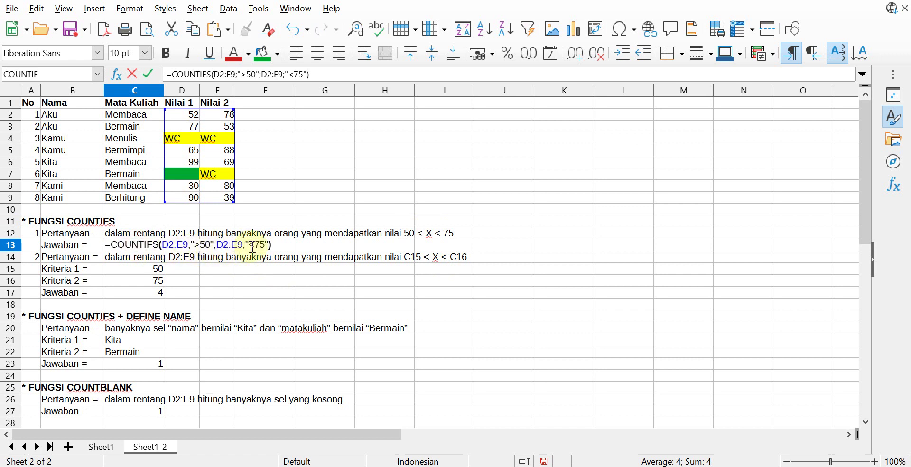
key(Escape)
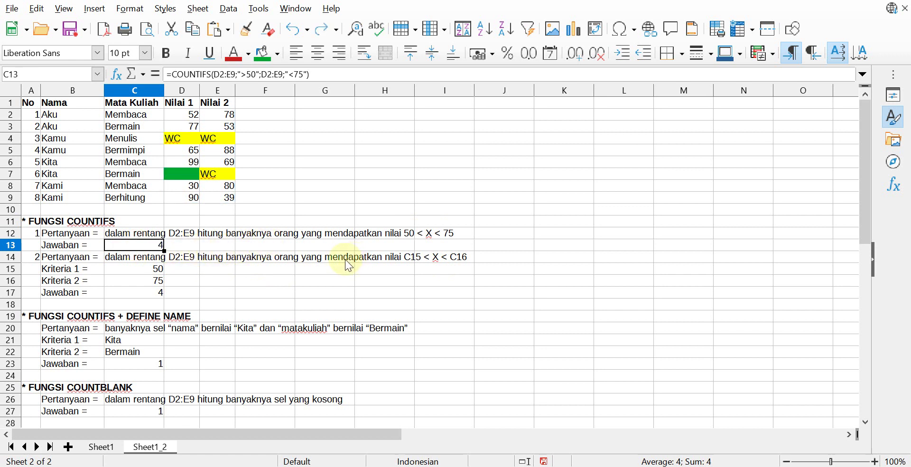
Re-enter the first COUNTIFS answer in C13 as =COUNTIFS(D2:E9;">50";D2:E9;"<75").
text(=COUNTI)
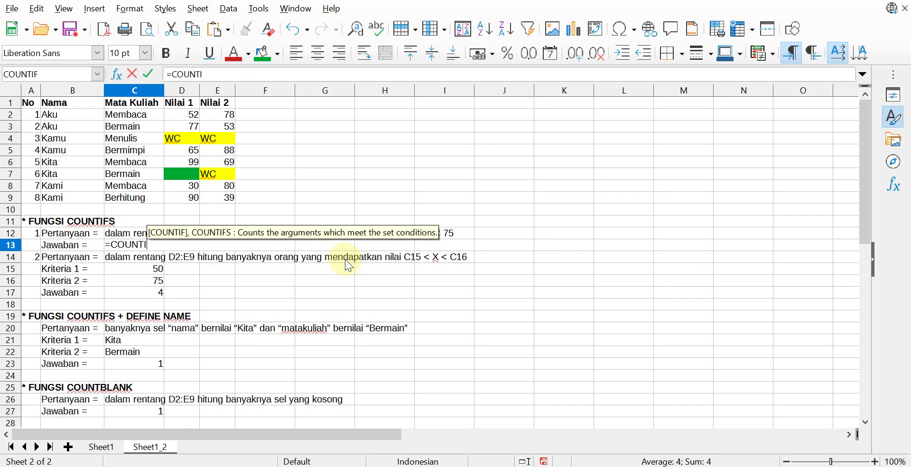
text(FS()
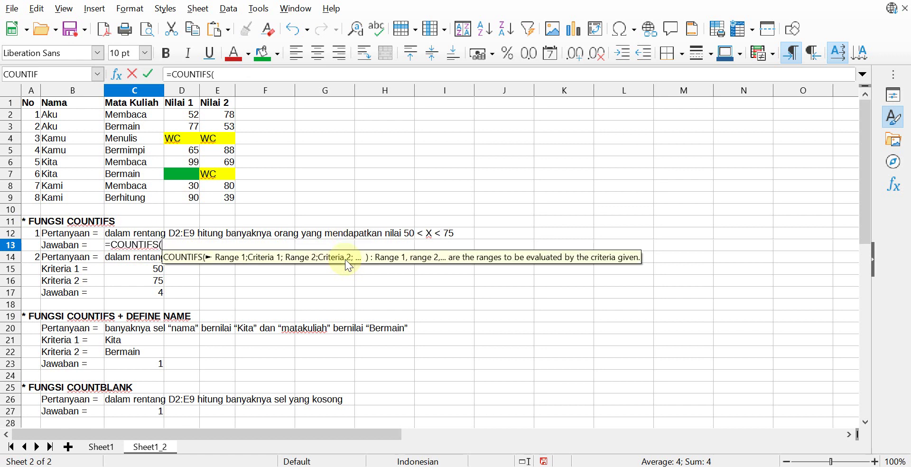
drag(185, 115, 211, 200)
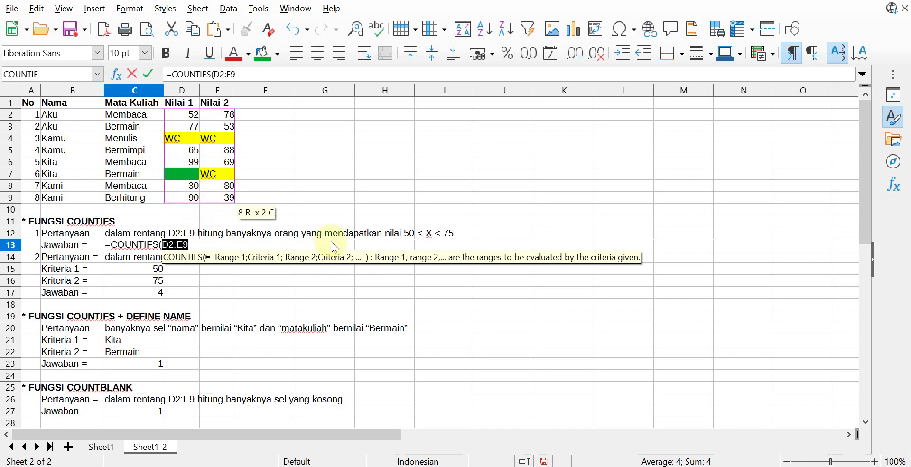
text(;)
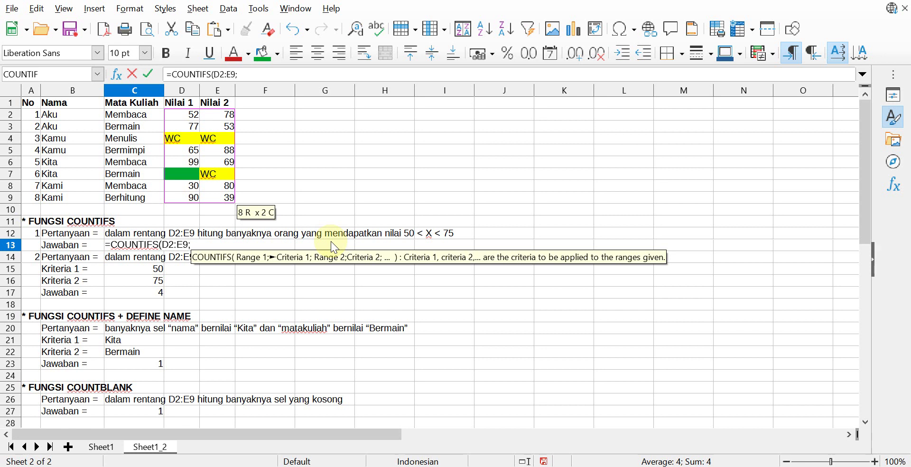
text(")
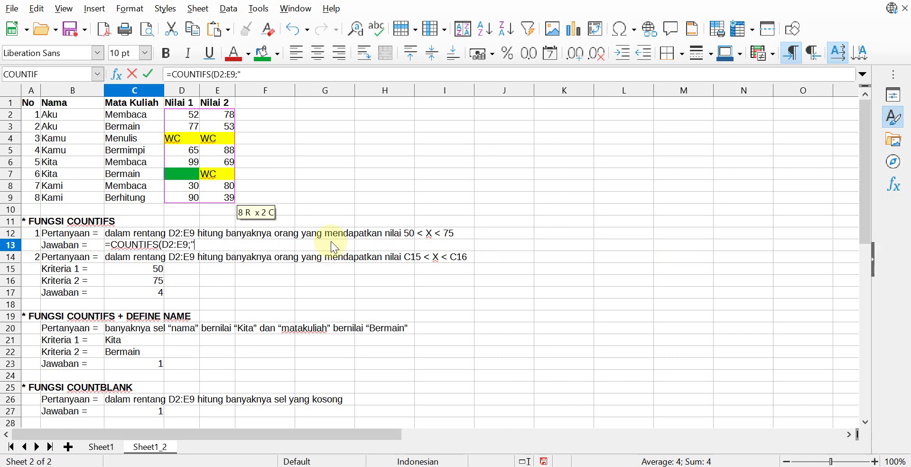
text(>50")
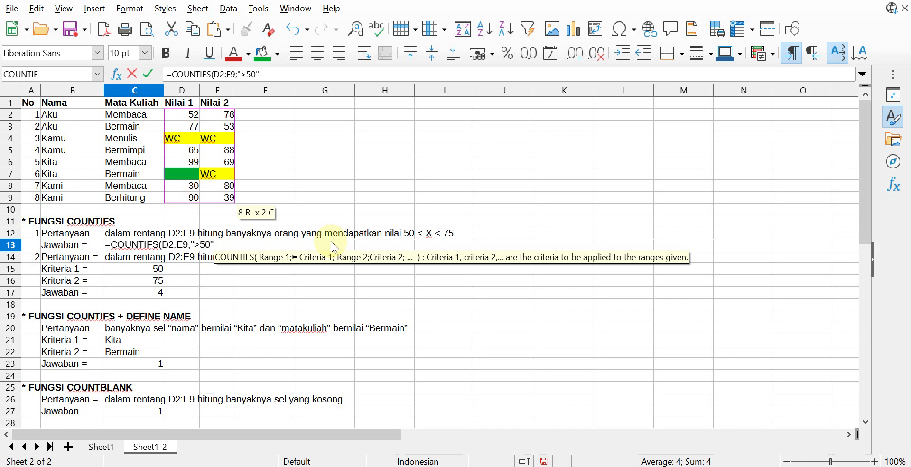
text(;)
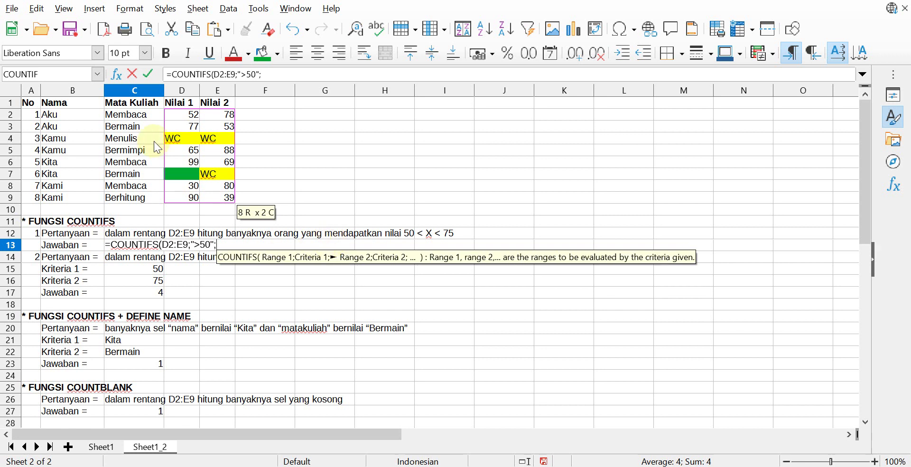
drag(172, 115, 210, 197)
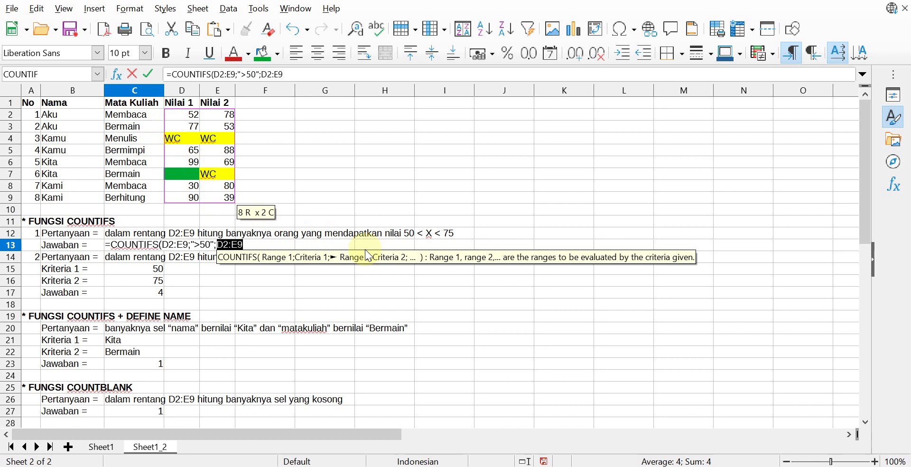
text(;)
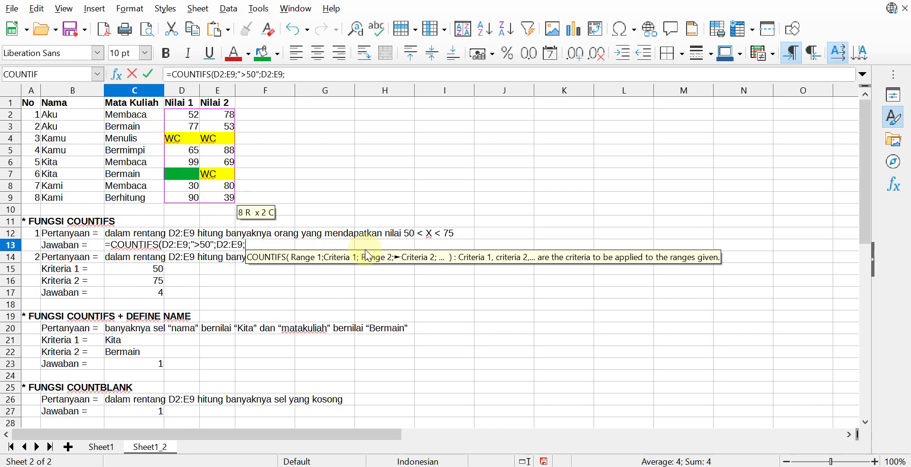
text(")
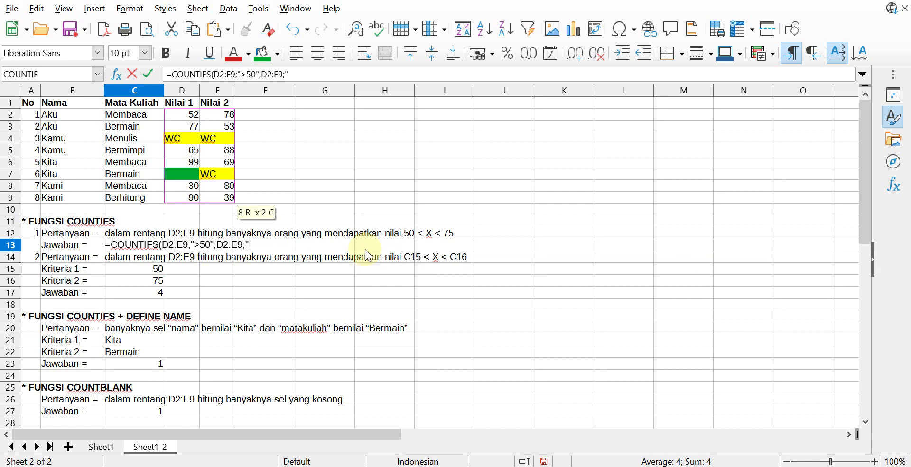
text(<75"))
key(Return)
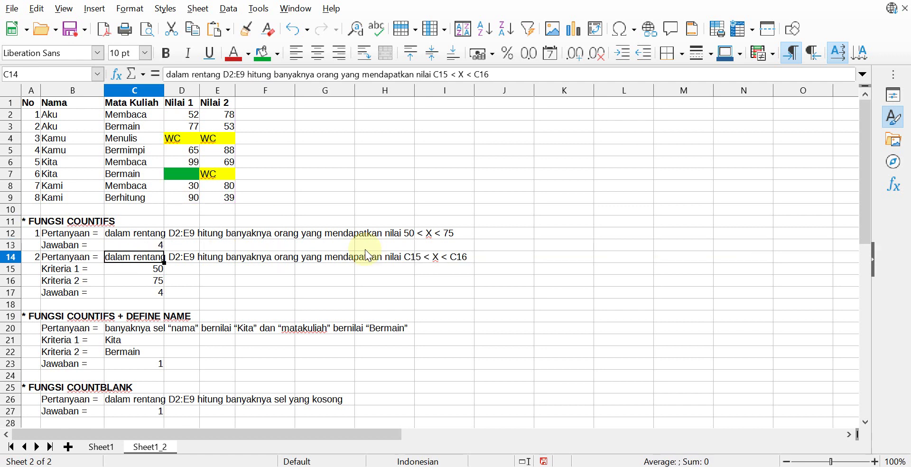
Check the COUNTIFS formula and its criteria in C13 against the scores in D2, E3, D5 and E6.
click(141, 243)
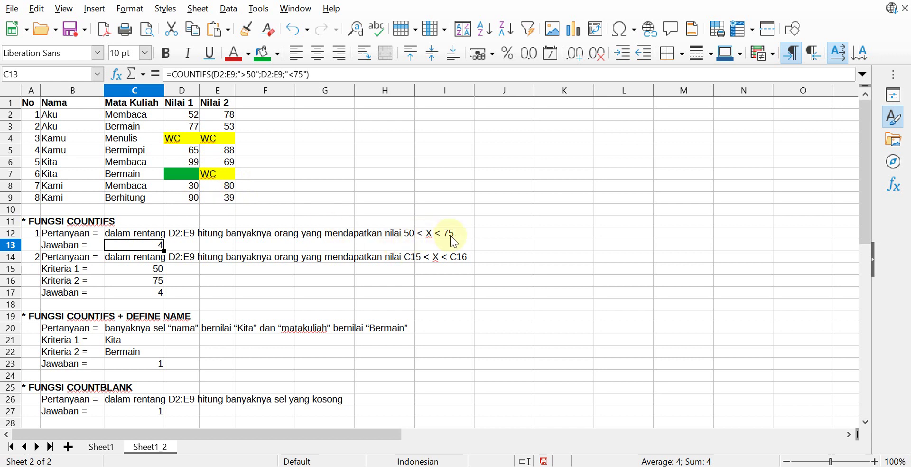
double_click(149, 246)
key(Escape)
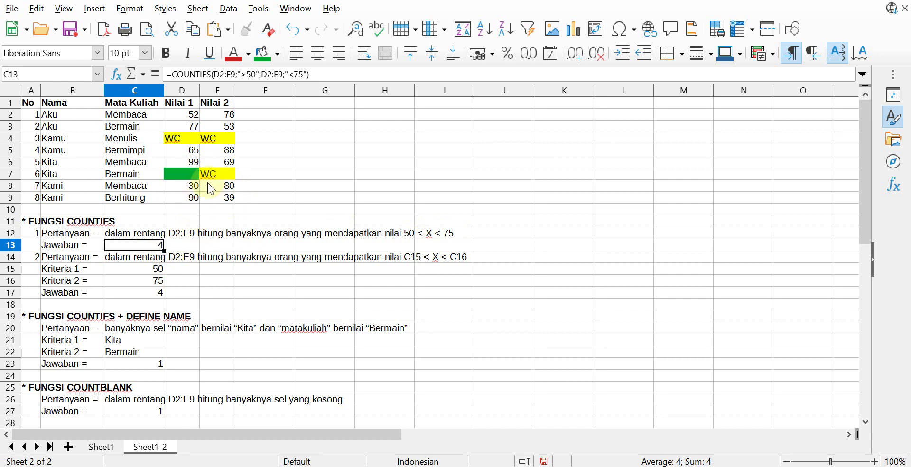
click(193, 115)
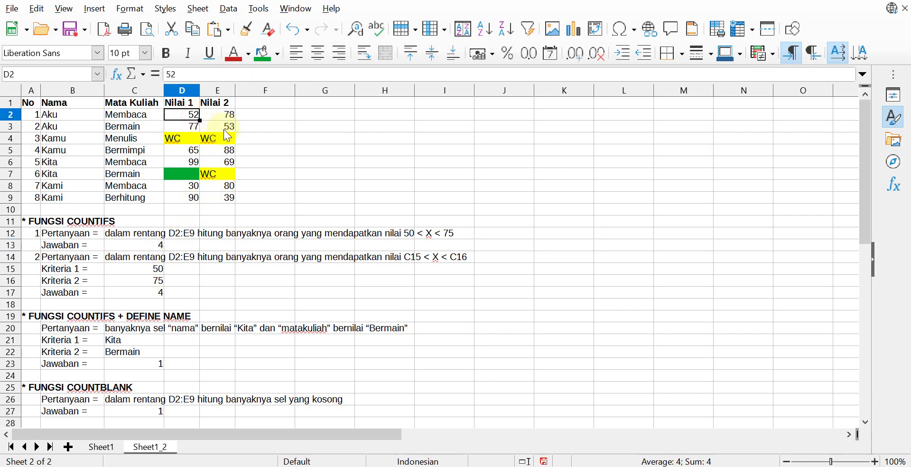
click(227, 128)
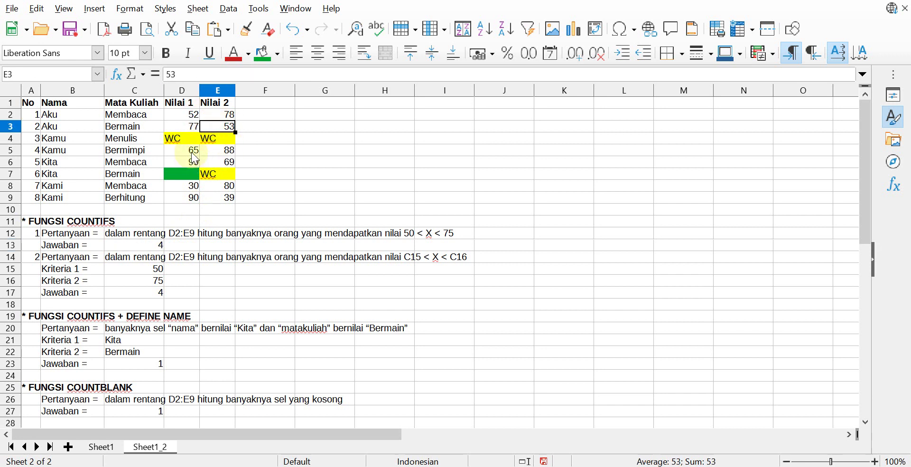
click(190, 151)
click(222, 161)
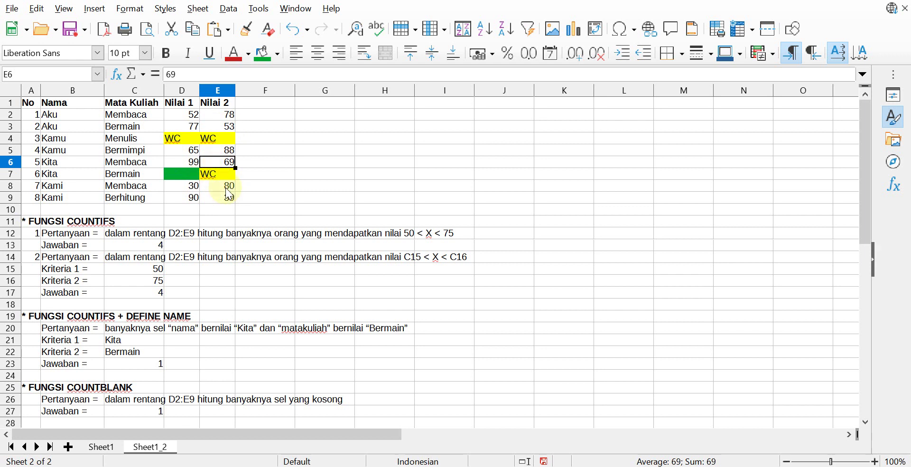
click(147, 243)
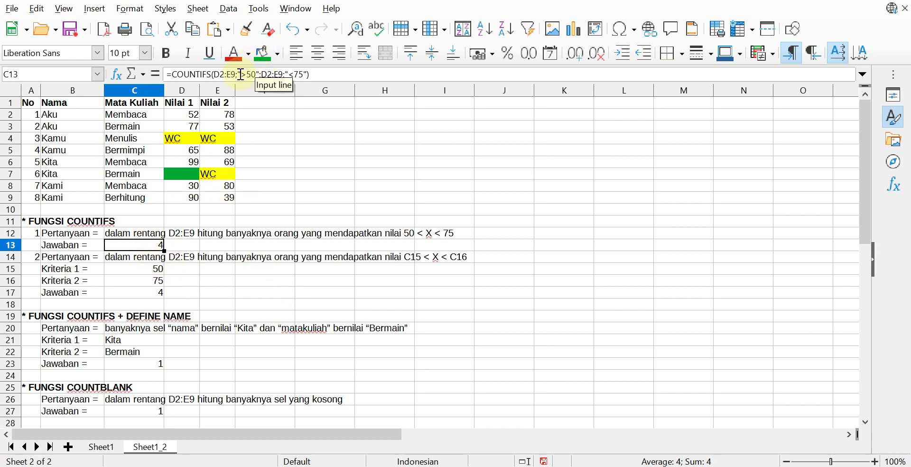
drag(241, 75, 311, 75)
key(Escape)
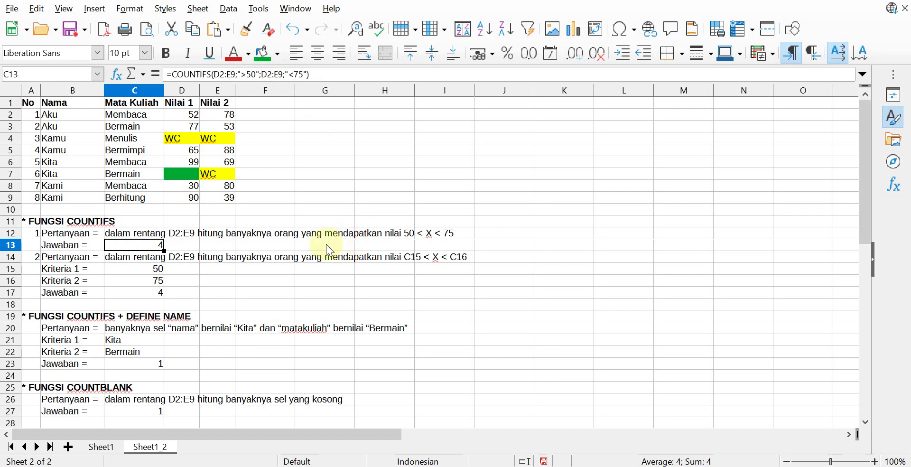
Examine the criteria cells C15 and C16 and the COUNTIFS formula in C17 that refers to them.
click(333, 291)
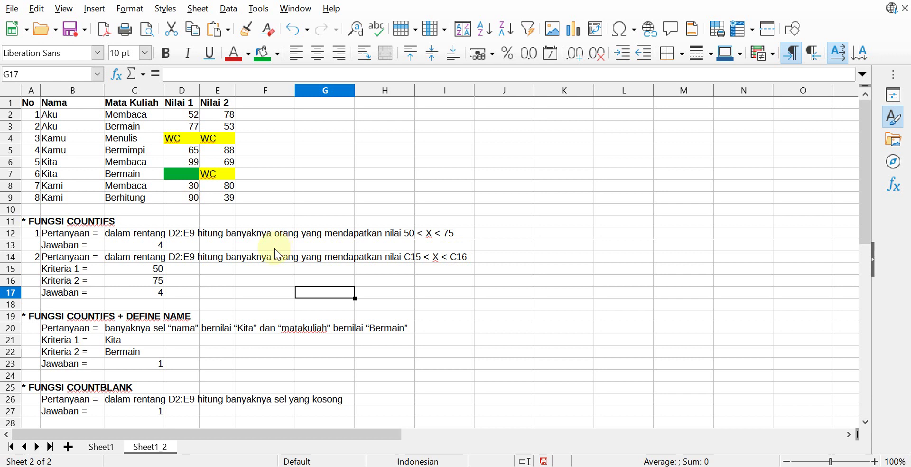
click(142, 273)
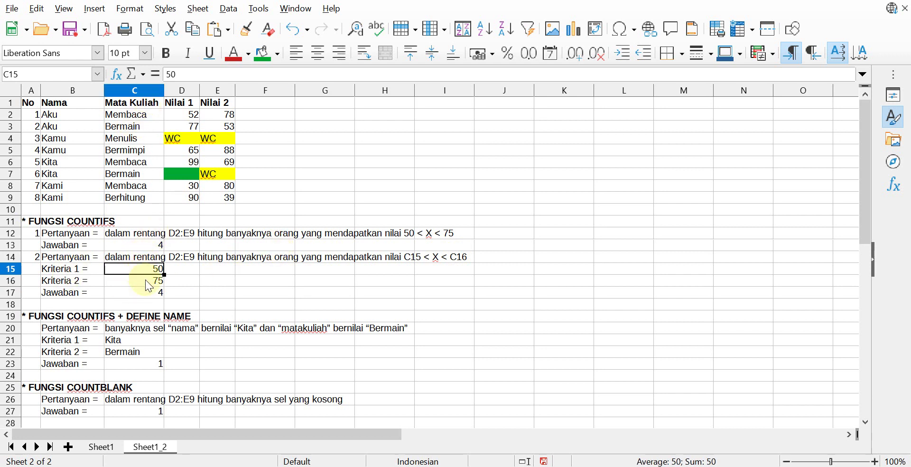
click(146, 284)
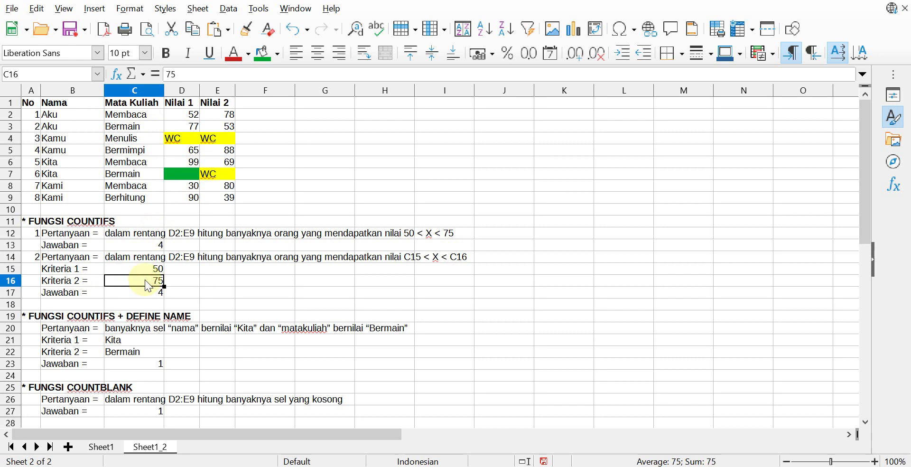
click(184, 283)
click(148, 292)
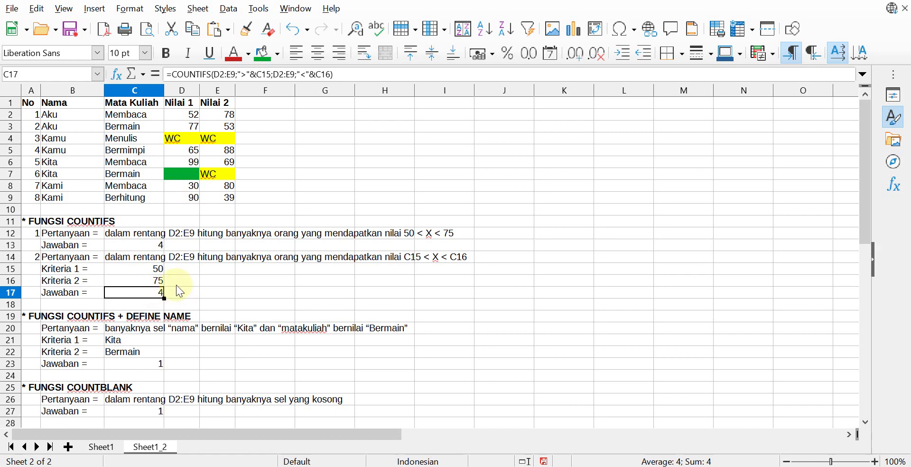
Begin re-entering the COUNTIFS formula in C17 with range D2:E9 and the first criterion ">"&C15.
text(=COUNT)
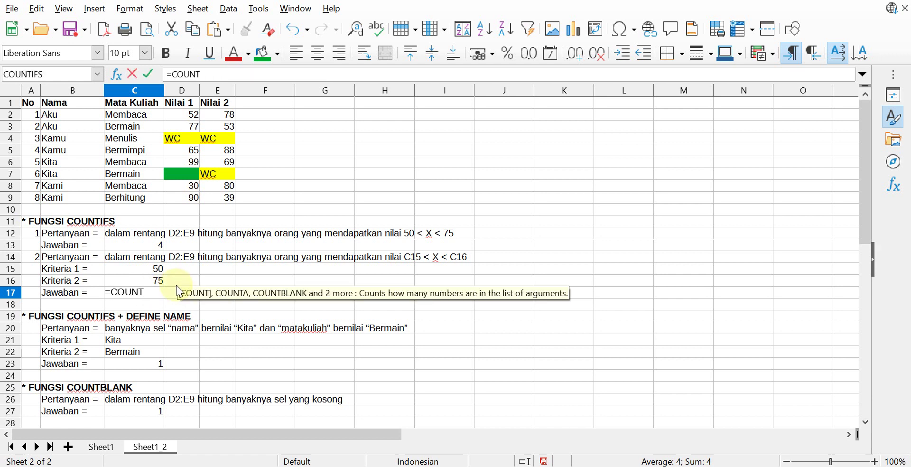
text(IF)
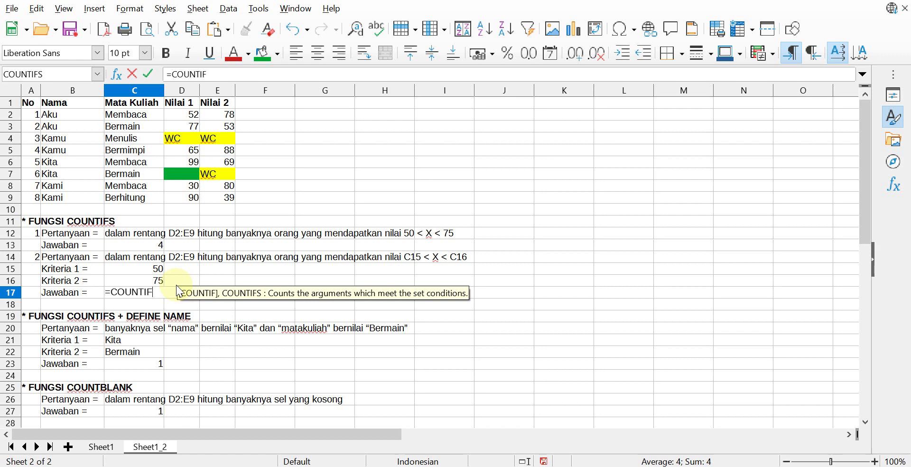
text(S()
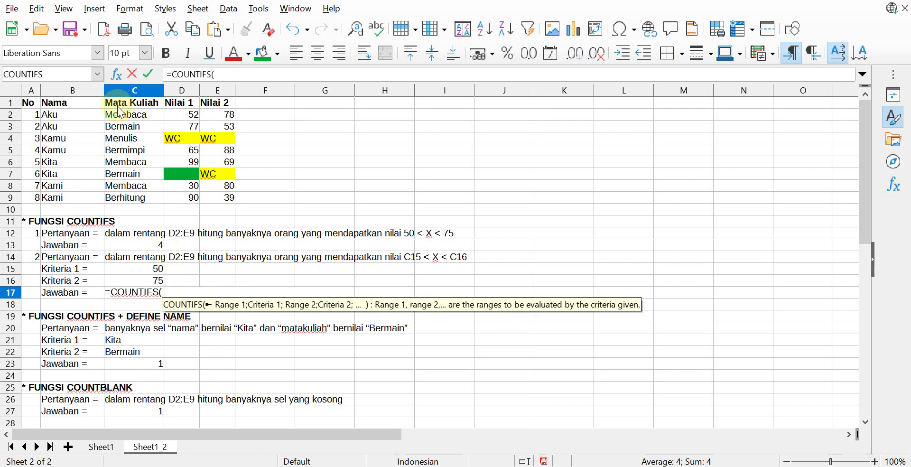
drag(179, 112, 212, 200)
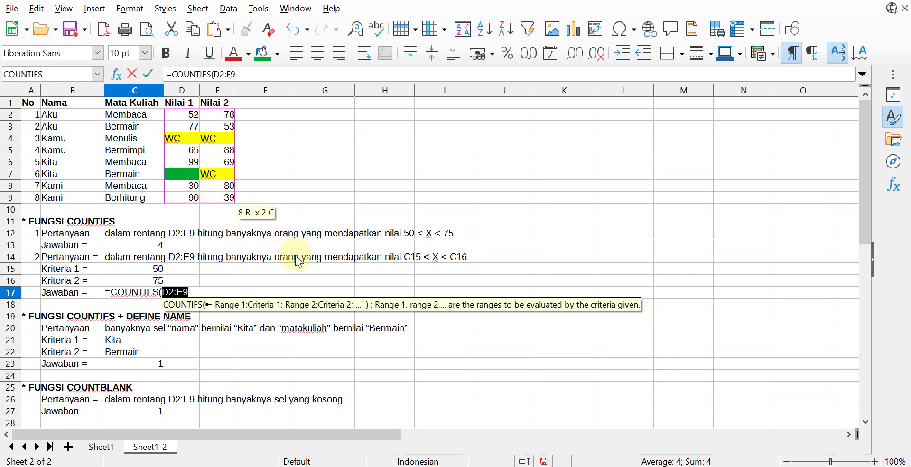
text(;)
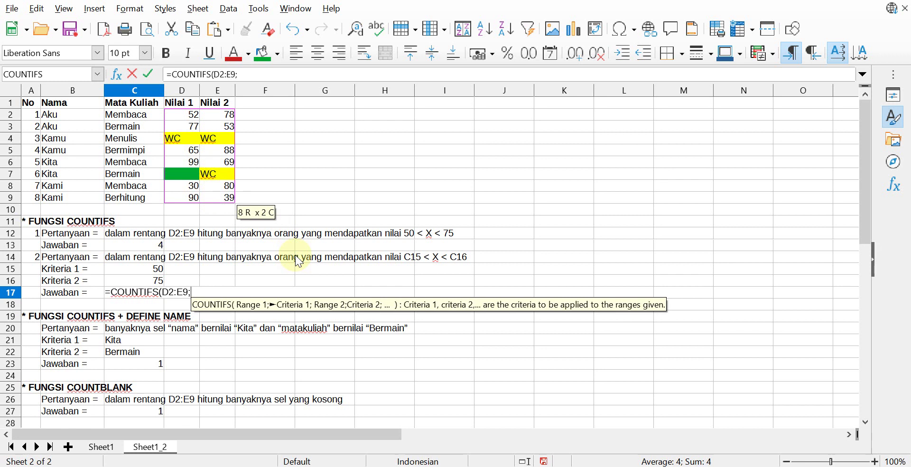
text(")
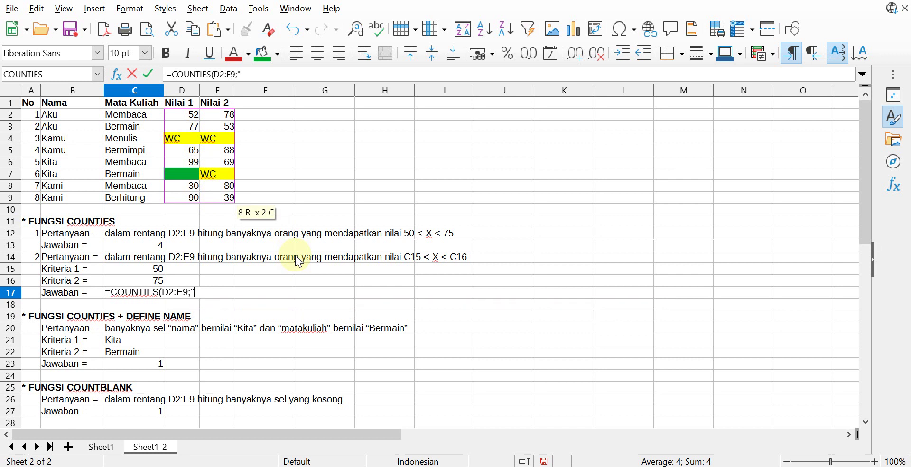
text(>")
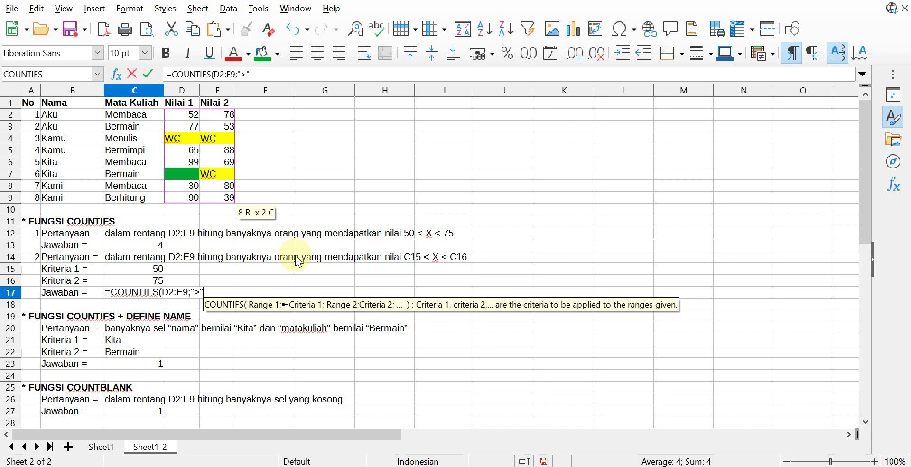
text(&)
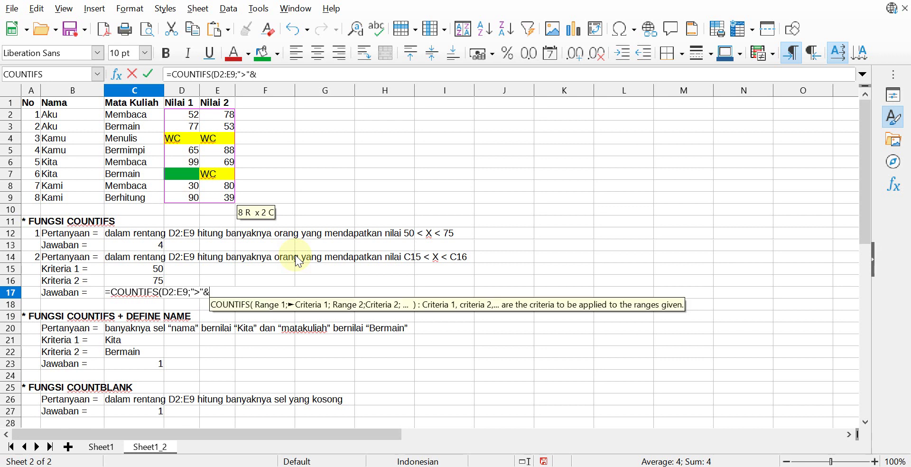
click(140, 269)
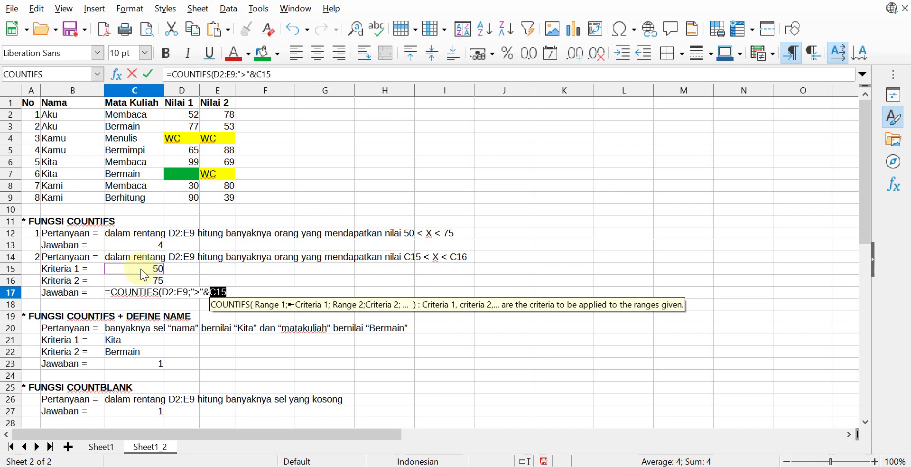
Complete the C17 formula with range D2:E9 and criterion "<"&C16, giving =COUNTIFS(D2:E9;">"&C15;D2:E9;"<"&C16).
text(;)
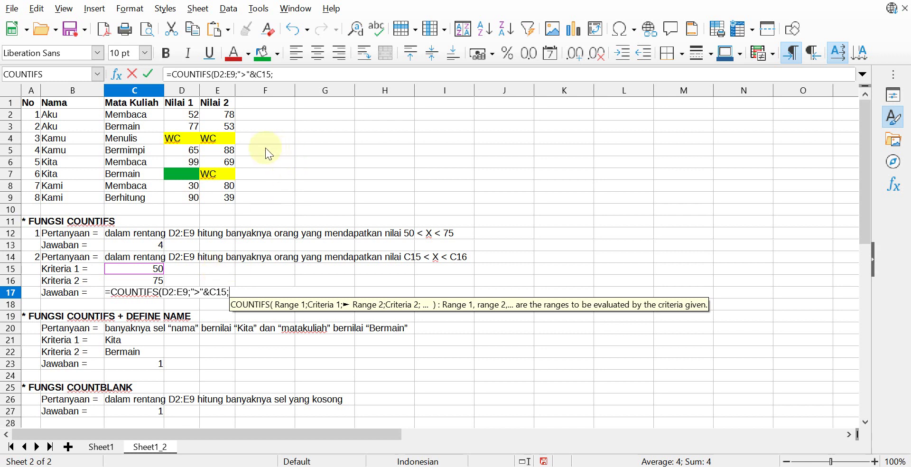
click(190, 115)
drag(195, 127, 219, 199)
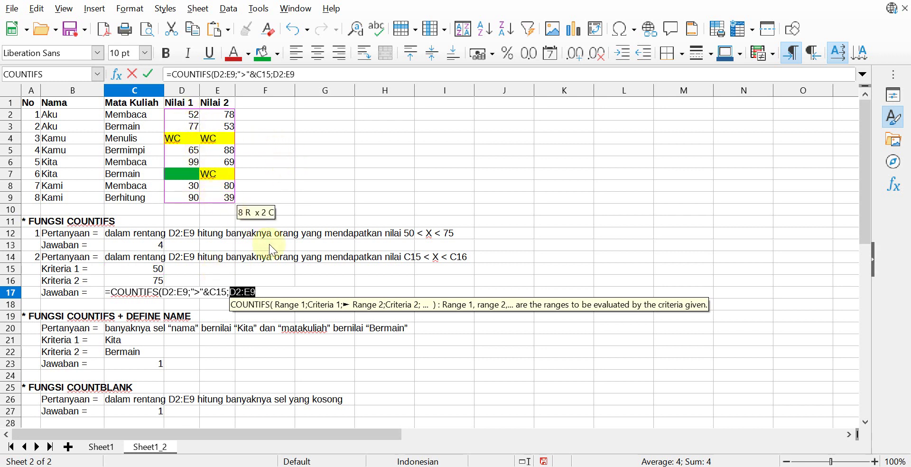
text(;)
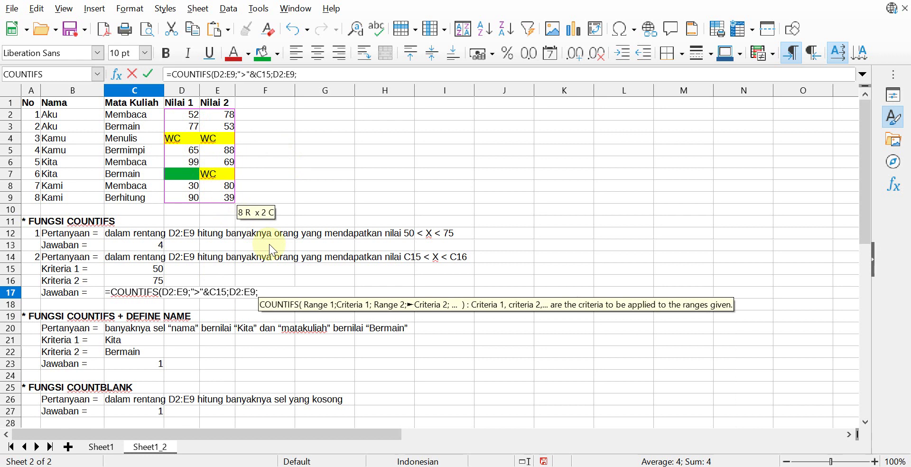
text(")
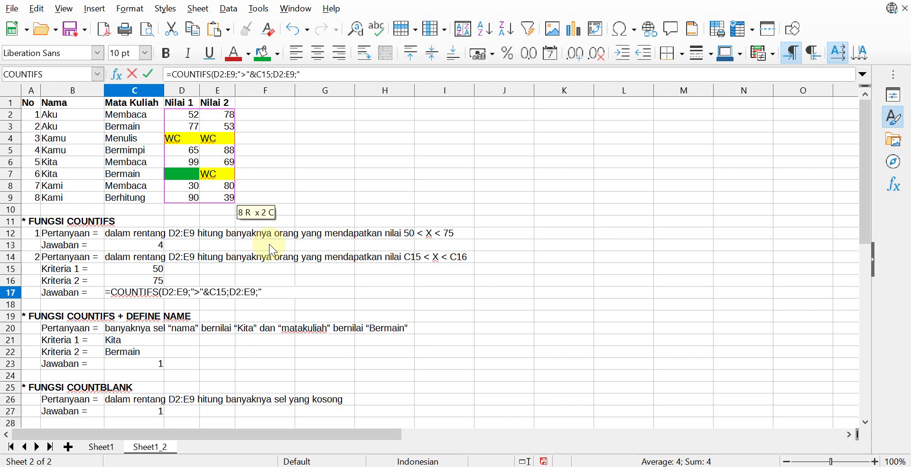
text(<")
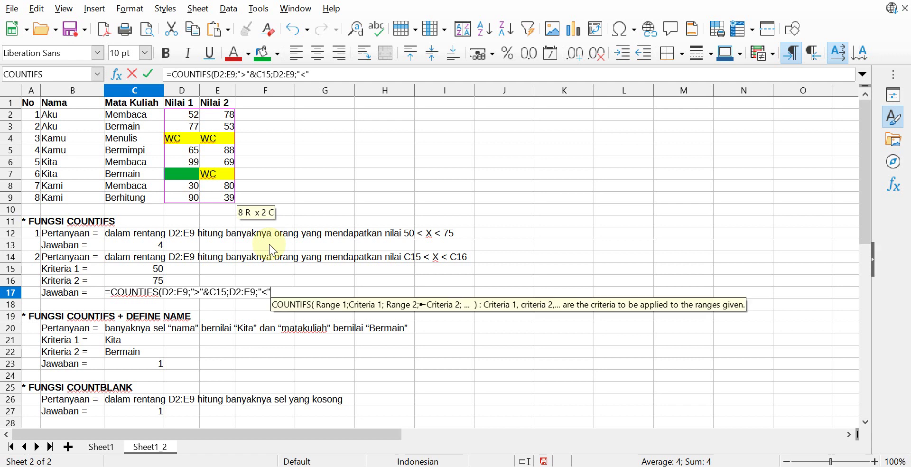
text(&)
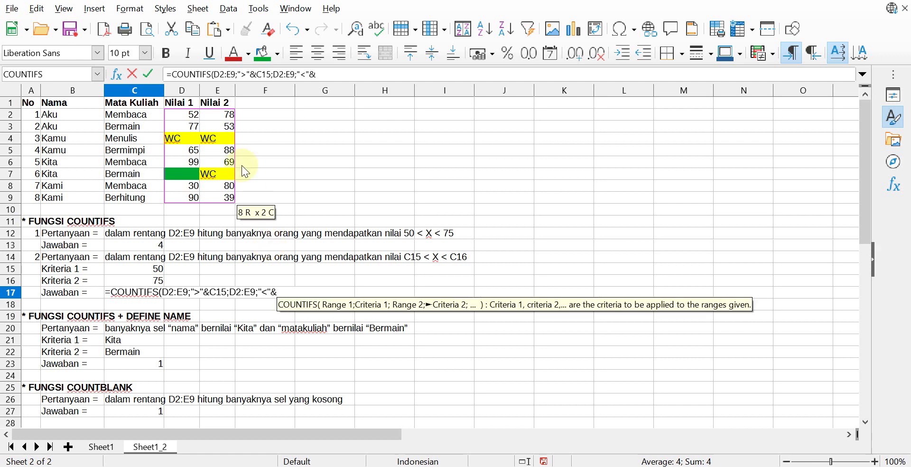
click(136, 284)
text())
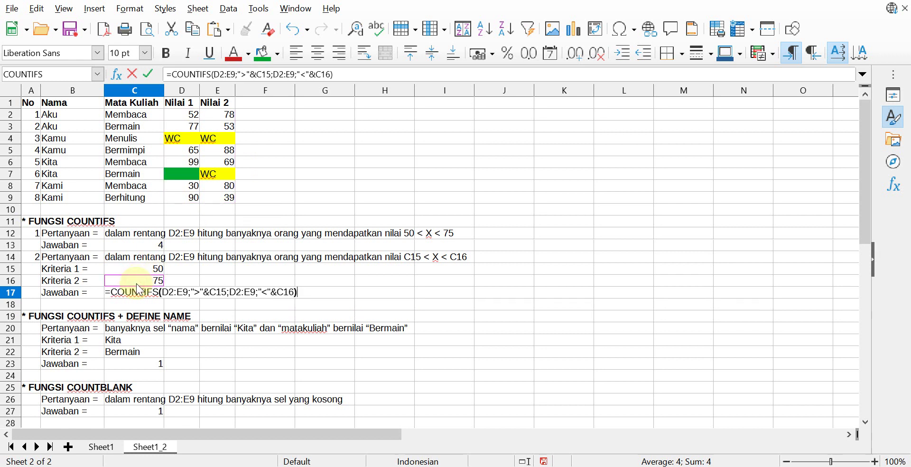
key(Return)
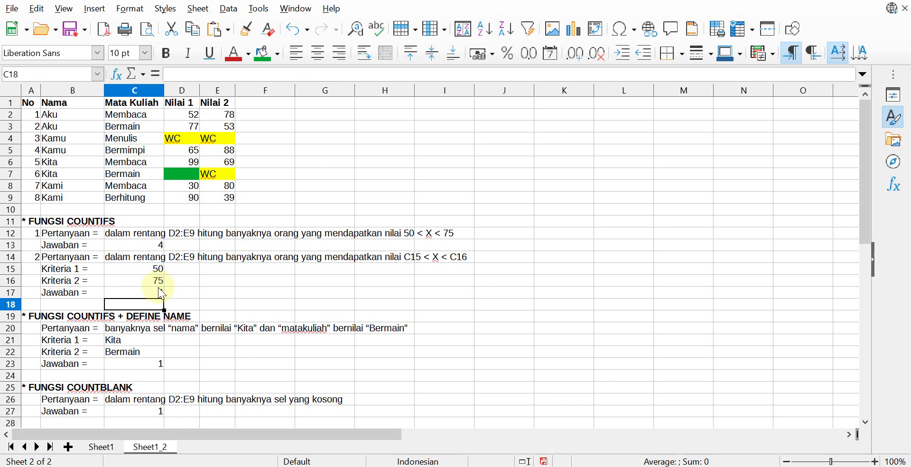
click(159, 290)
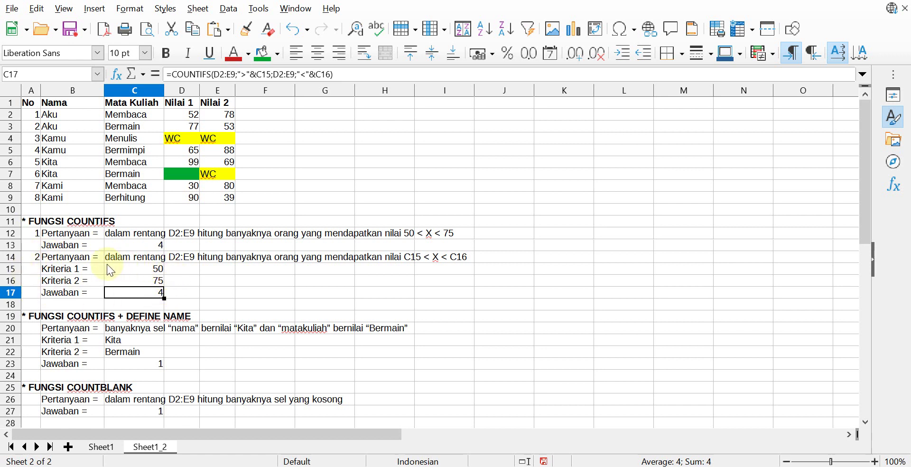
Set the second criterion in C16 to 80 to test the COUNTIFS answer in C17.
click(139, 281)
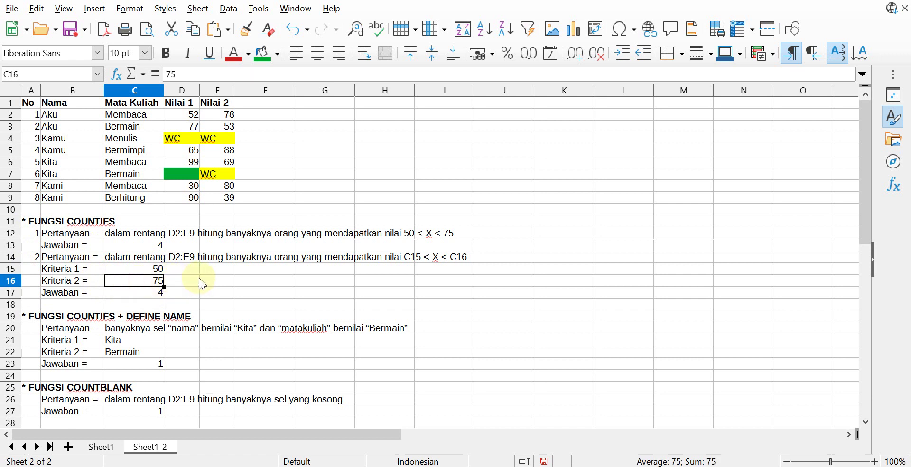
text(80)
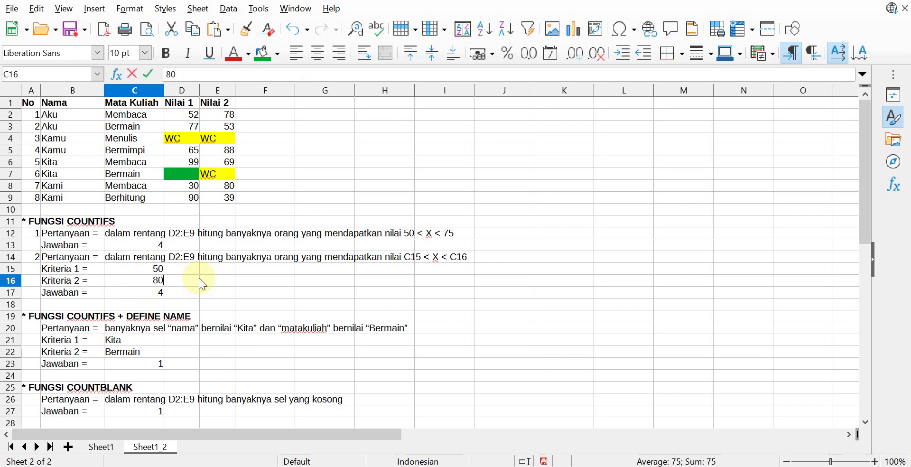
key(Return)
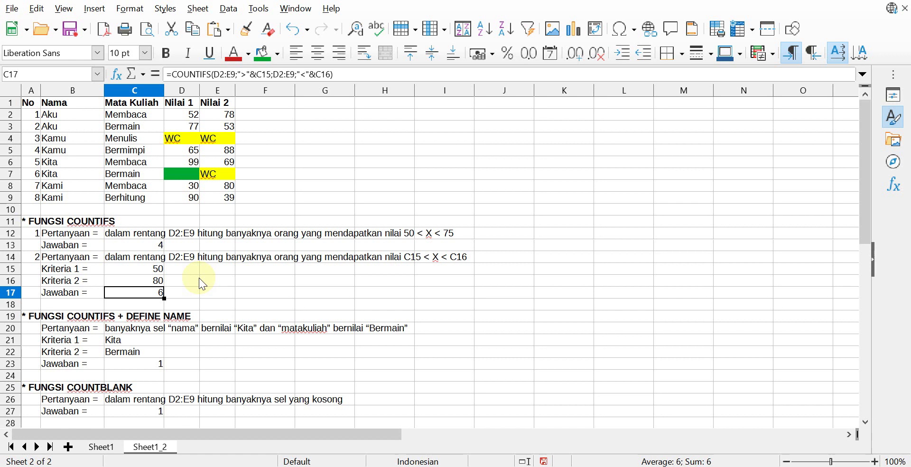
Set the second criterion in C16 back to 75.
click(131, 279)
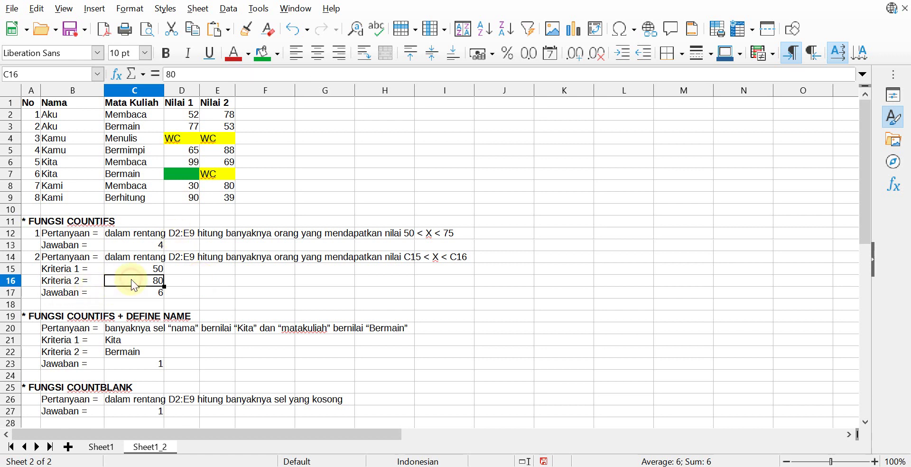
text(75)
key(Return)
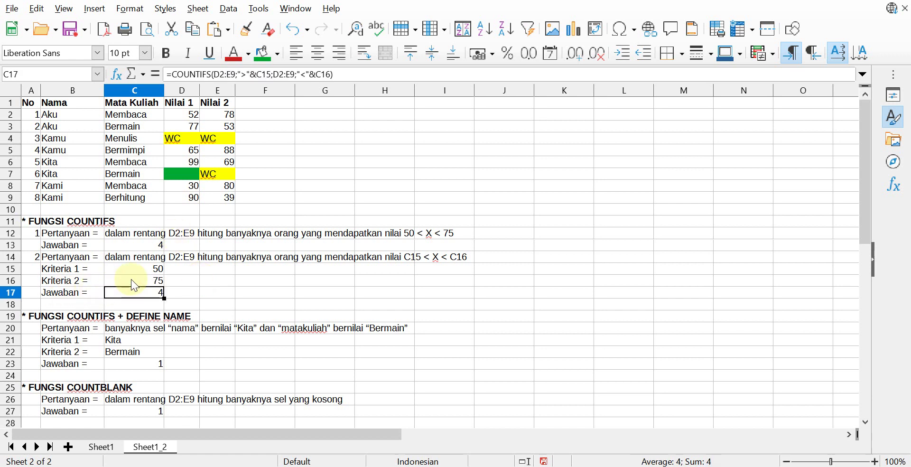
Examine the Nama entries in B2:B9 and the Mata Kuliah column in C1:C9 for the define-name question.
click(198, 285)
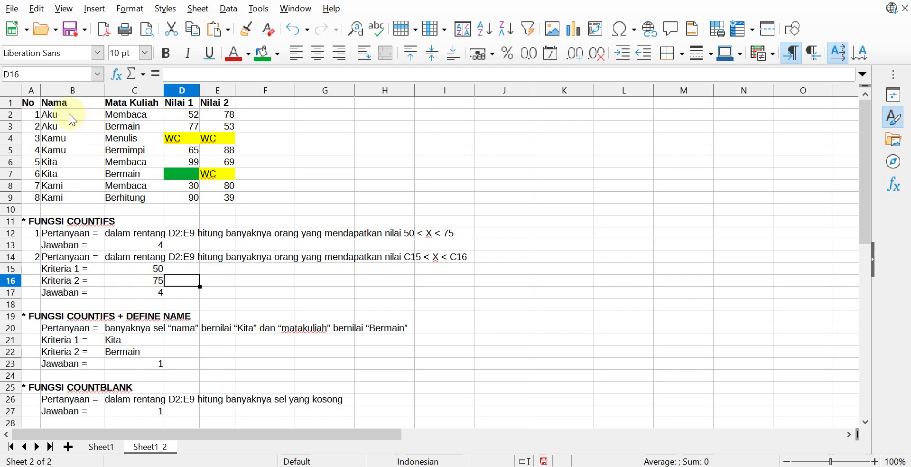
drag(69, 114, 57, 199)
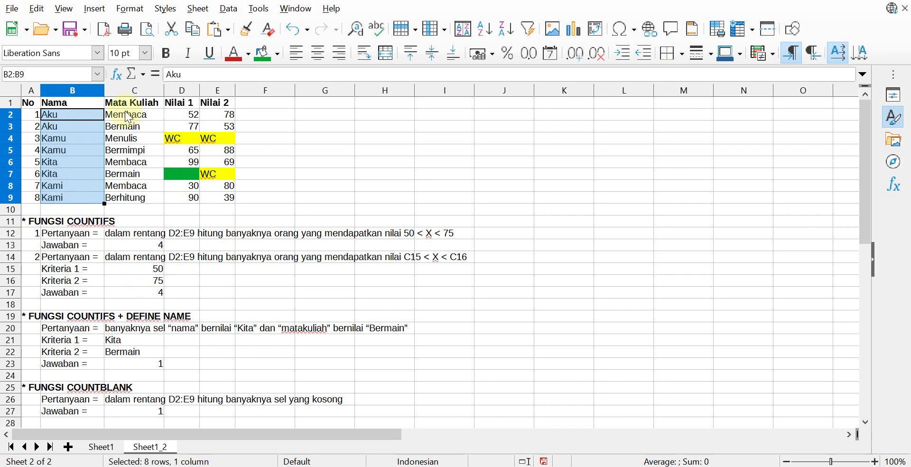
click(208, 285)
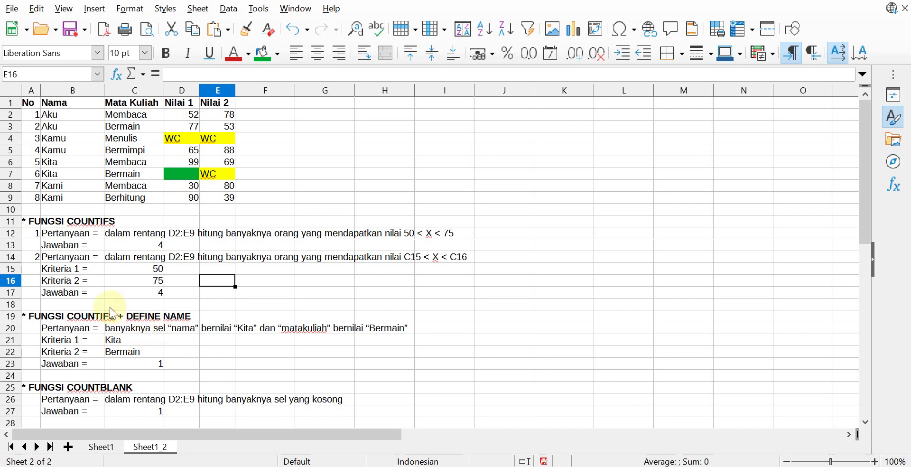
drag(68, 114, 65, 193)
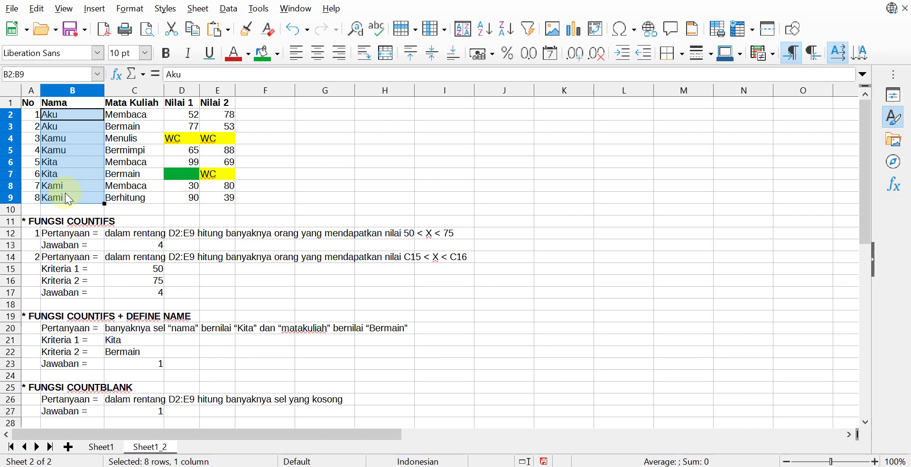
drag(113, 107, 123, 199)
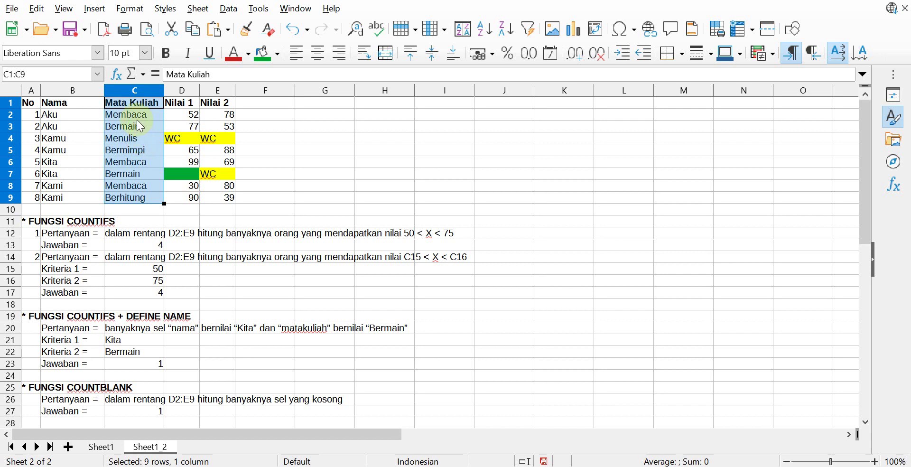
click(326, 185)
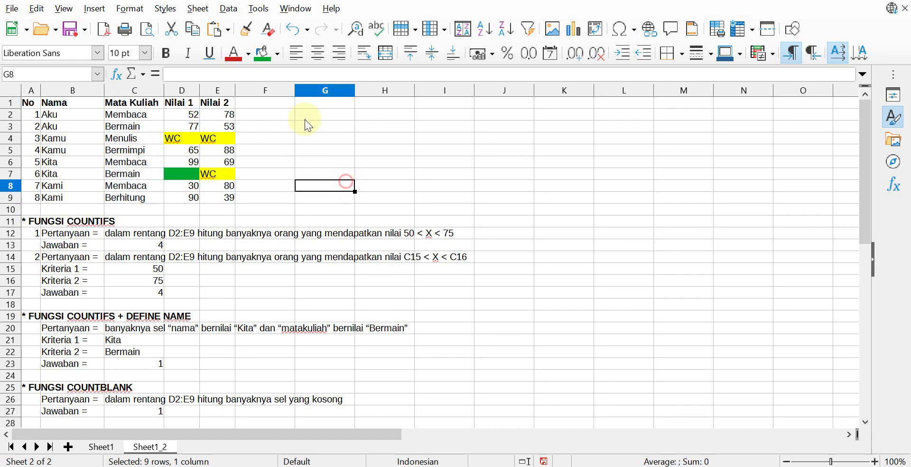
Delete the existing database ranges matakuliah and nama from the defined ranges.
click(229, 9)
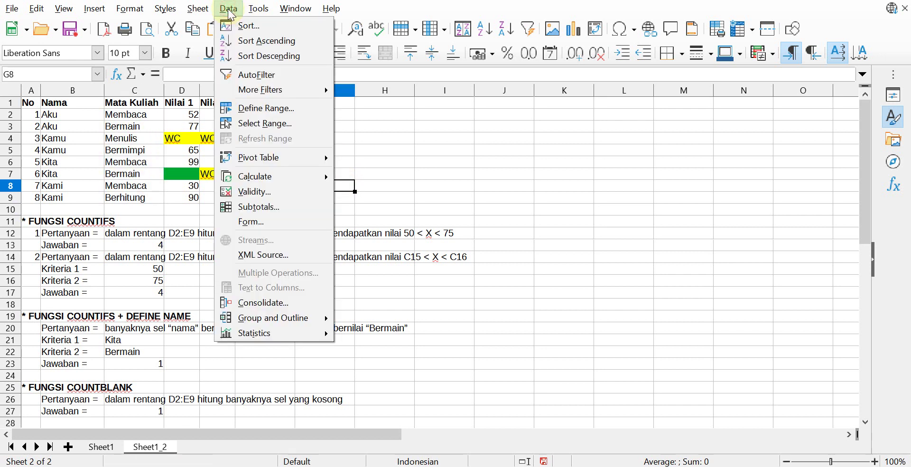
click(281, 111)
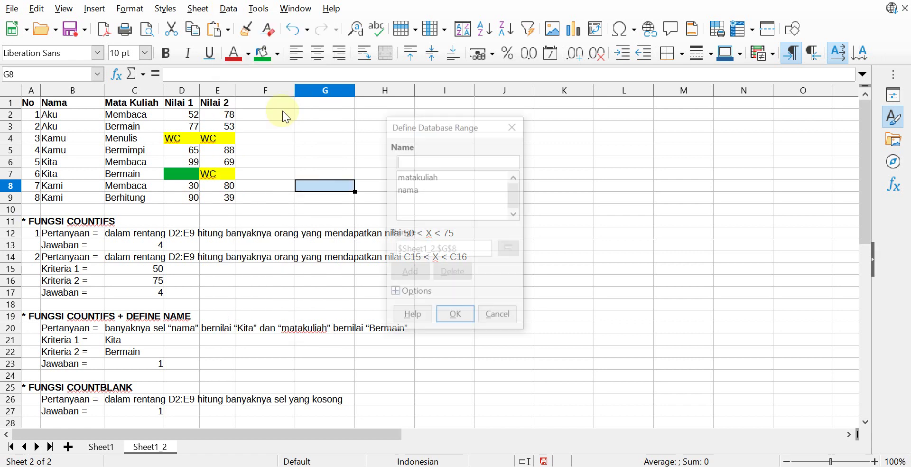
click(421, 179)
click(454, 274)
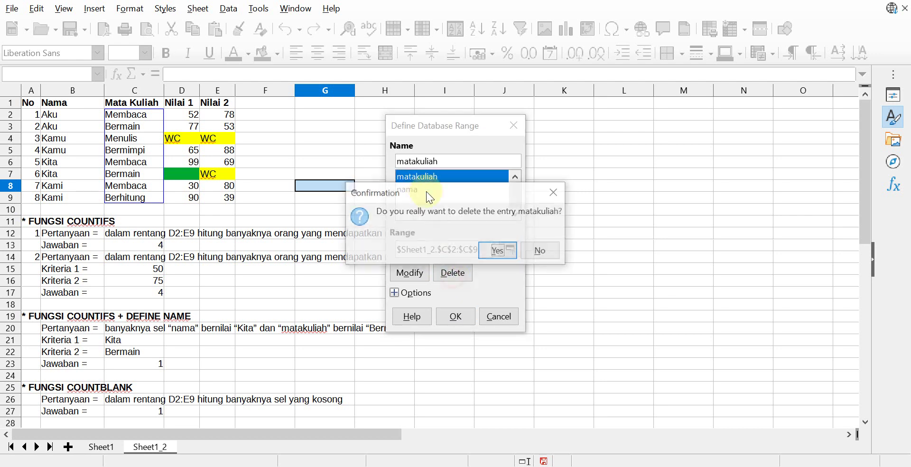
click(498, 251)
click(418, 177)
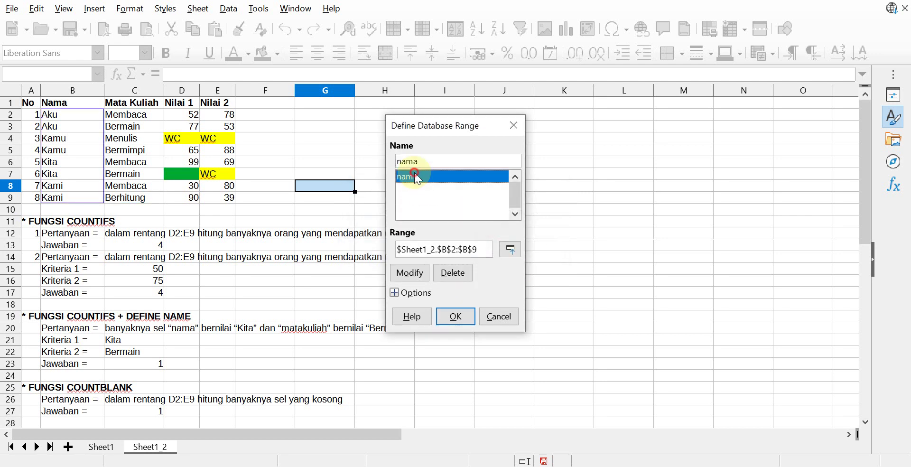
click(453, 275)
click(498, 251)
Define a database range named nama covering cells B2:B9 of Sheet1_2.
drag(441, 123, 441, 83)
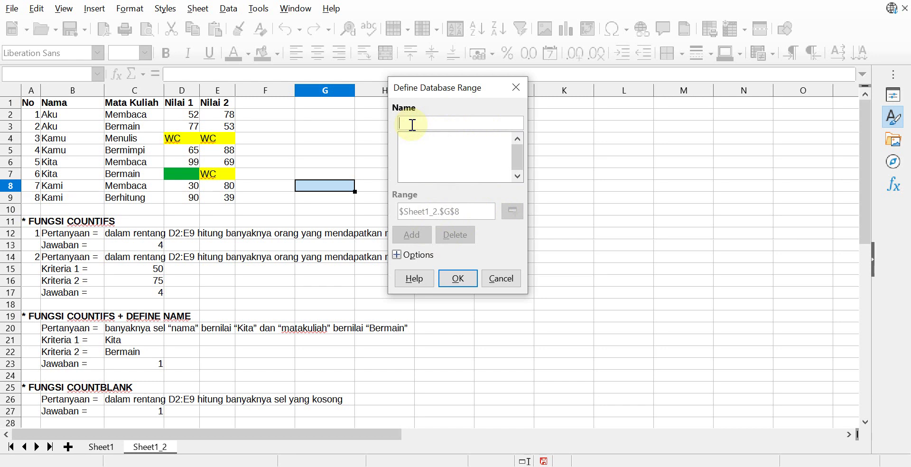
text(nama)
key(BackSpace)
key(BackSpace)
key(BackSpace)
key(BackSpace)
text(nama)
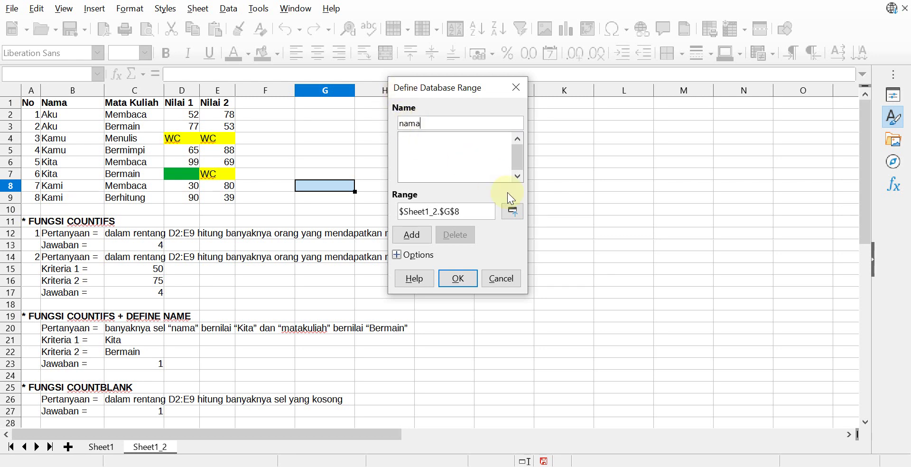
click(512, 210)
drag(82, 112, 84, 195)
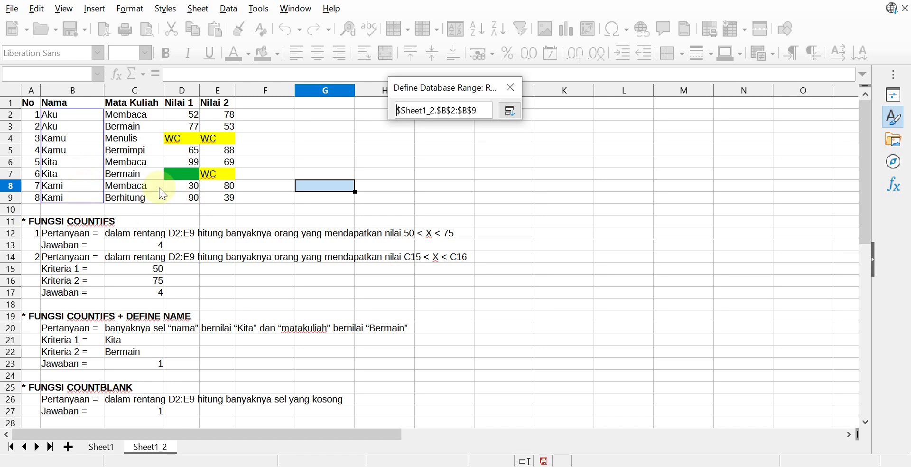
click(509, 112)
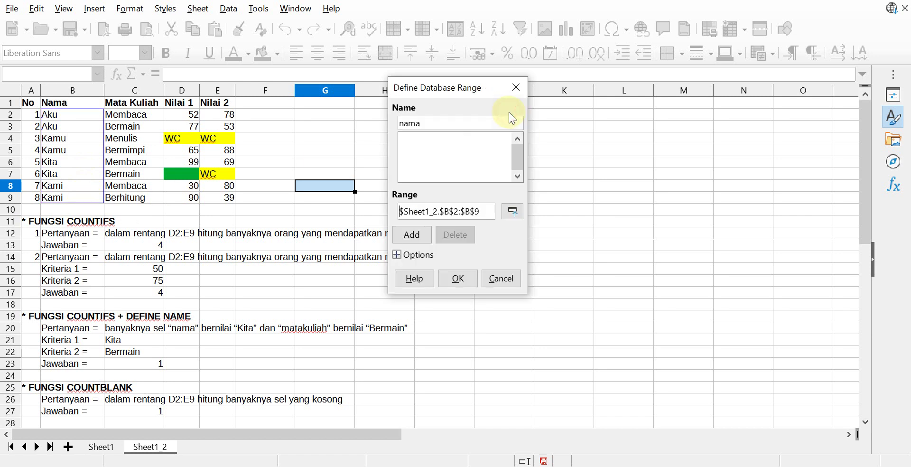
click(458, 283)
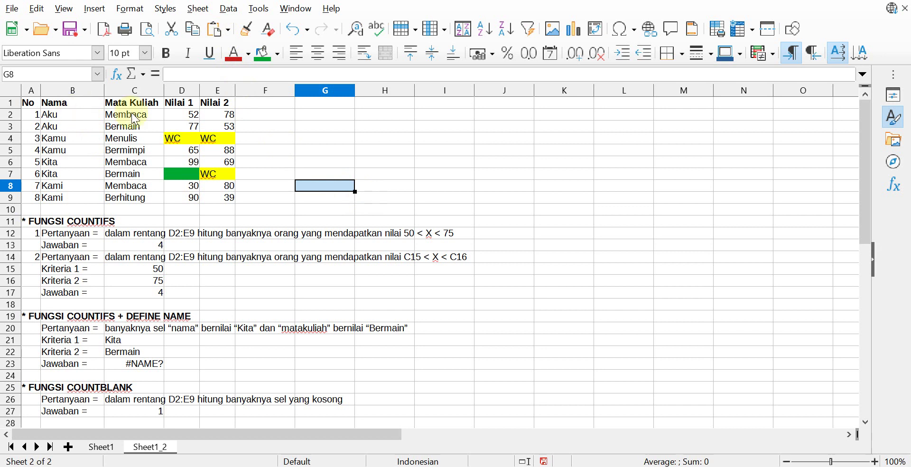
Define a database range named matakuliah covering cells C2:C9 of Sheet1_2.
click(228, 8)
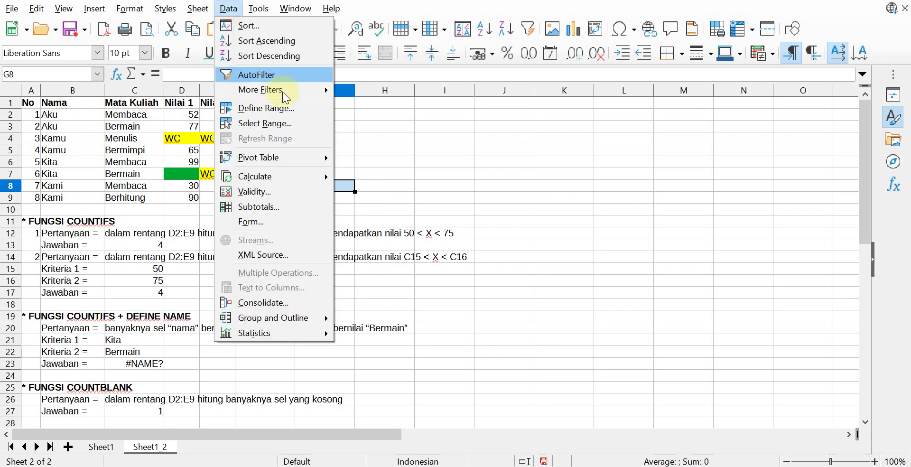
click(279, 108)
click(416, 126)
text(mataku)
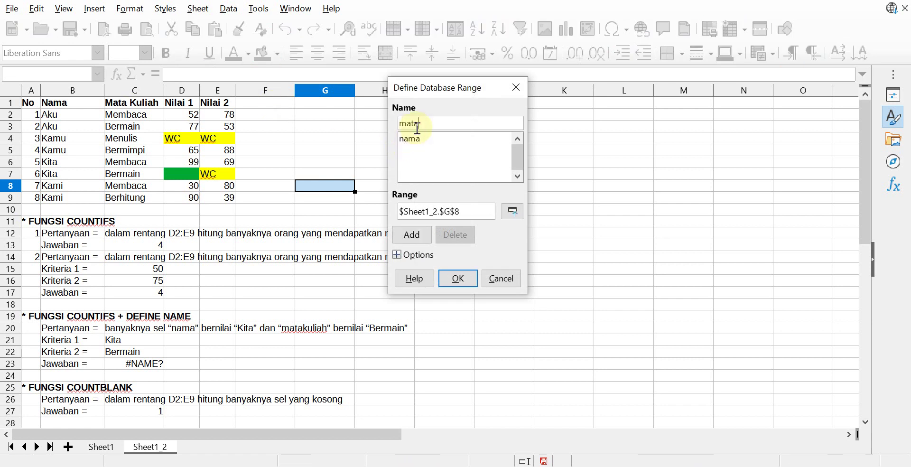
text(liah)
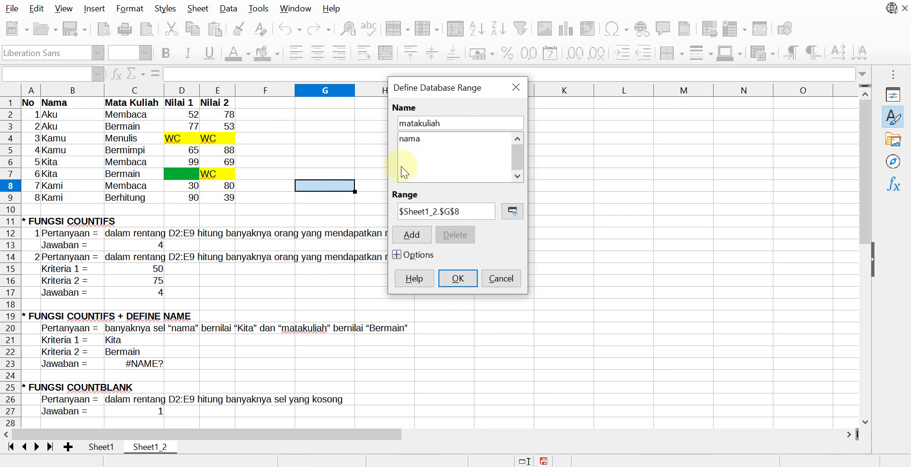
click(517, 212)
drag(129, 115, 134, 199)
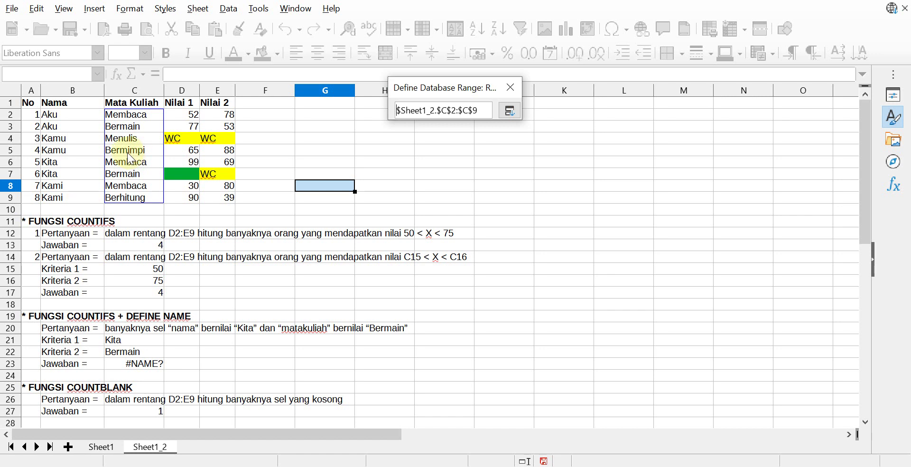
click(511, 112)
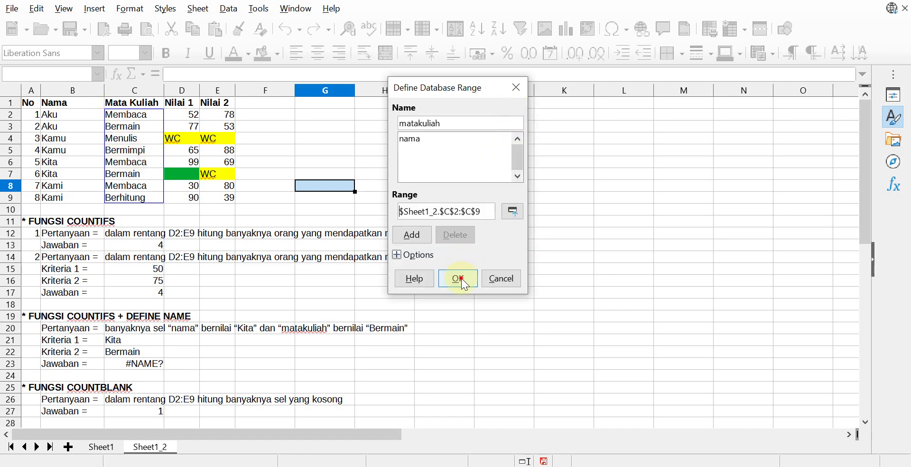
click(461, 278)
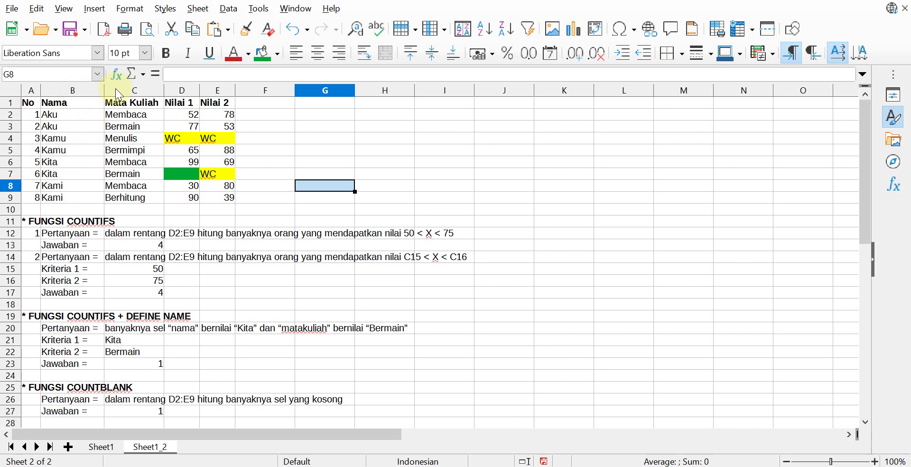
Select the nama range by its name to check which cells it covers.
click(42, 74)
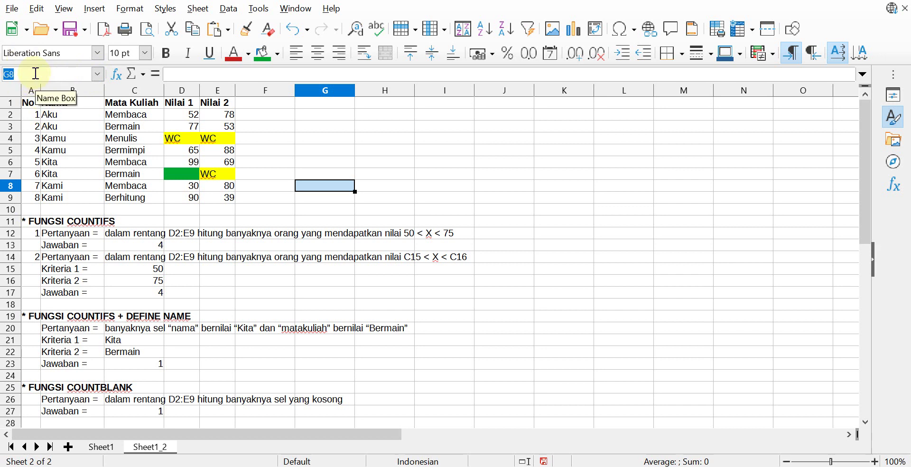
text(nama)
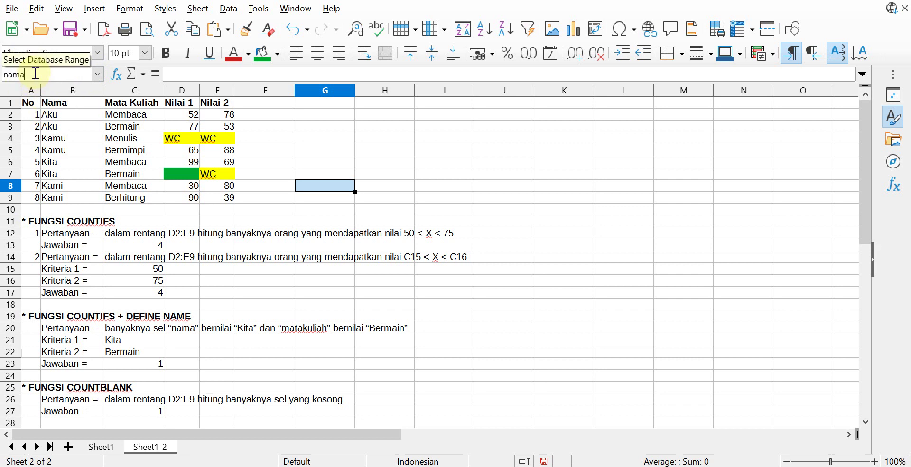
key(Return)
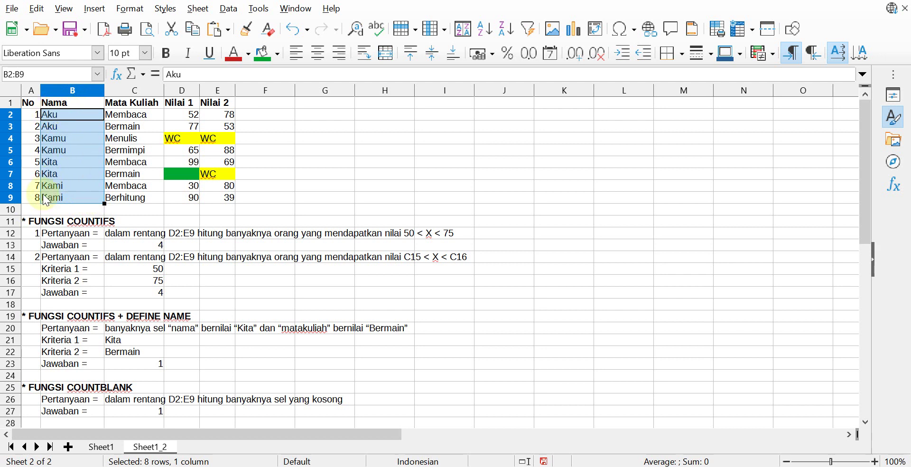
Select the matakuliah range by its name to check its cells, and clear the selection by going to an empty cell.
click(35, 75)
drag(36, 75, 4, 76)
text(ma)
key(BackSpace)
key(BackSpace)
key(BackSpace)
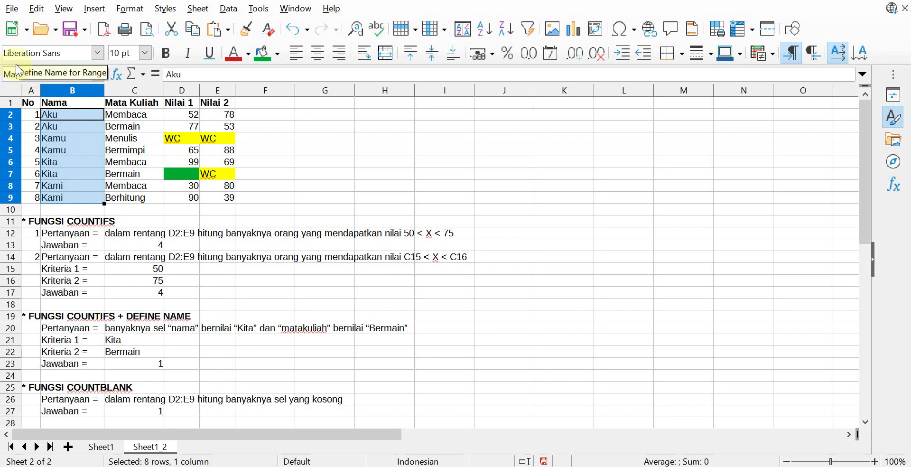
text(ma)
key(BackSpace)
key(BackSpace)
key(BackSpace)
text(ma)
key(BackSpace)
text(h)
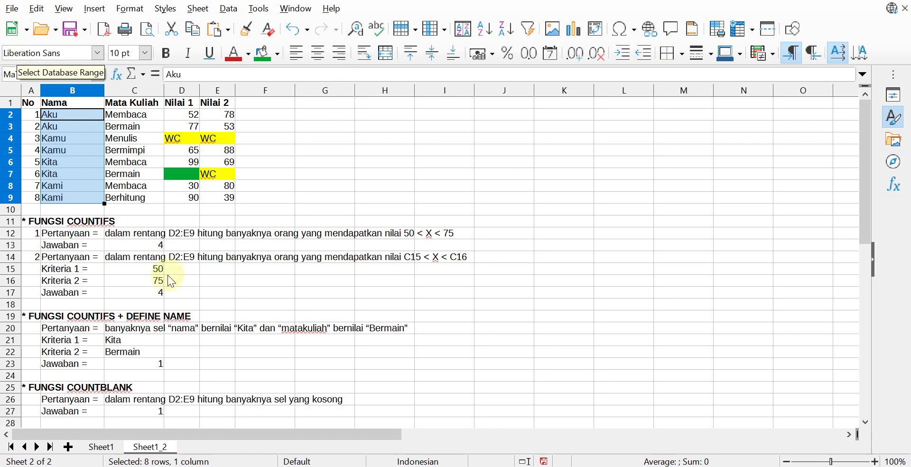
key(Return)
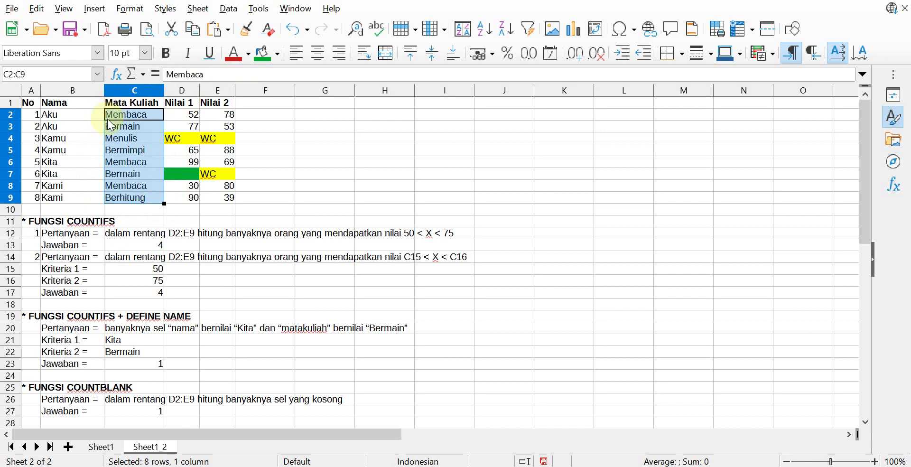
click(315, 197)
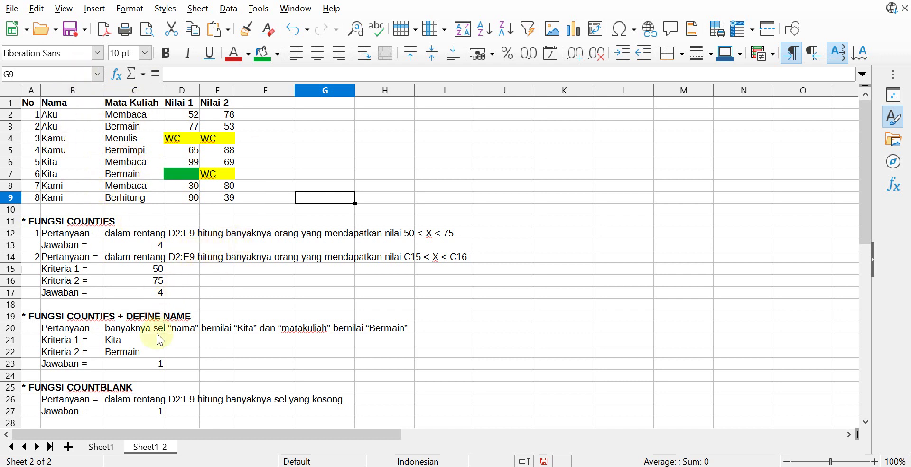
Examine the criteria in rows 21 and 22 and the existing answer formula in C23.
click(132, 338)
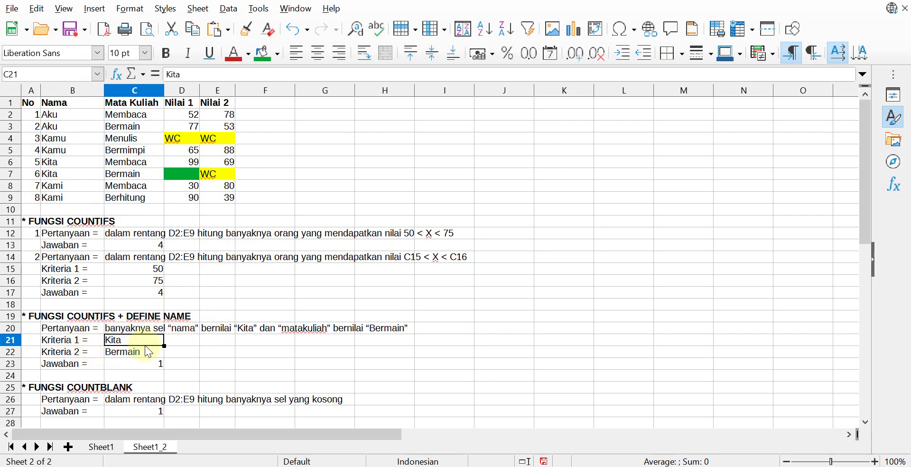
click(75, 353)
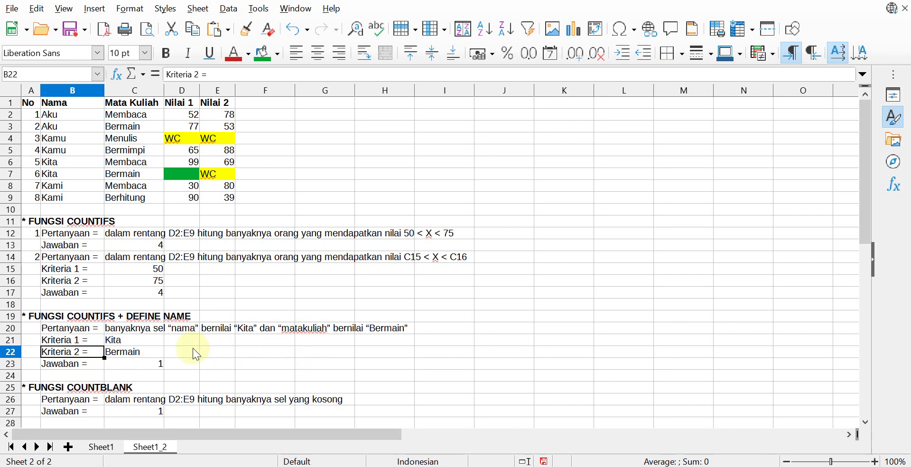
click(137, 361)
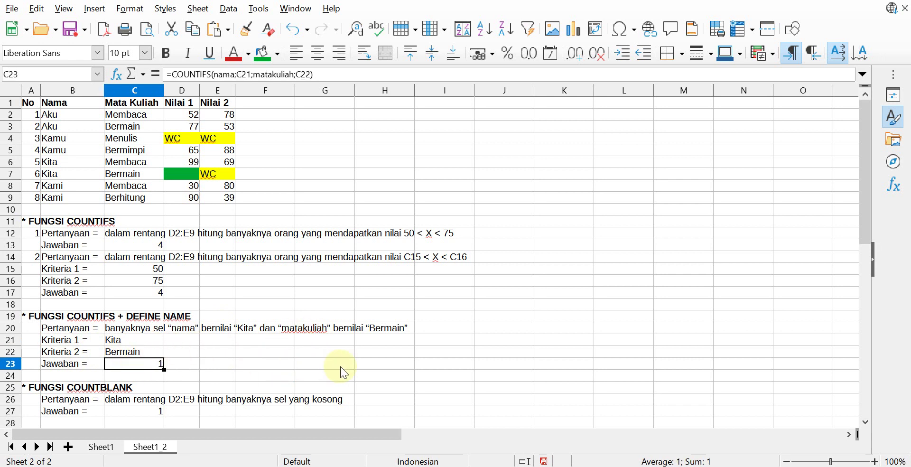
text(COUNTI)
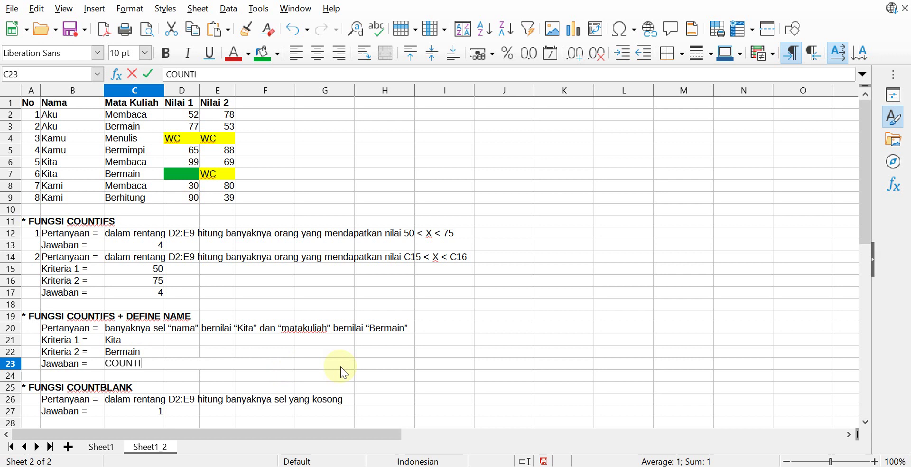
key(BackSpace)
key(Escape)
Enter the formula =COUNTIFS(nama;C21;matakuliah;C22) in answer cell C23.
text(=)
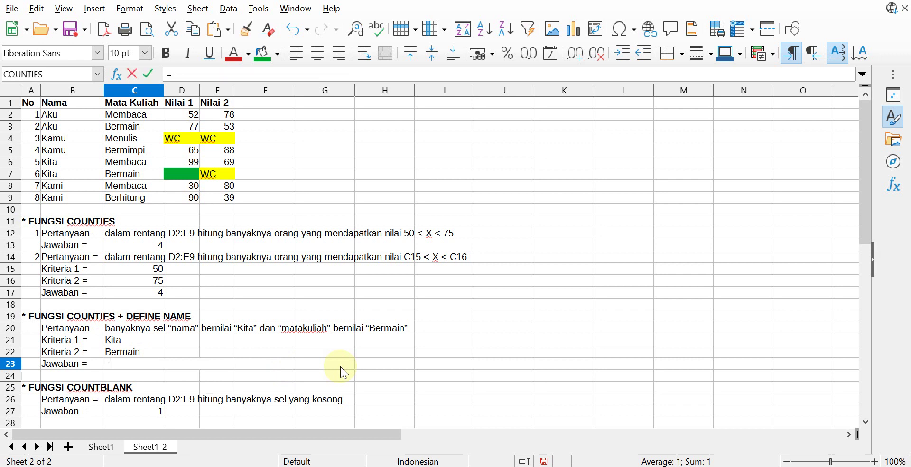
text(COUNTIF)
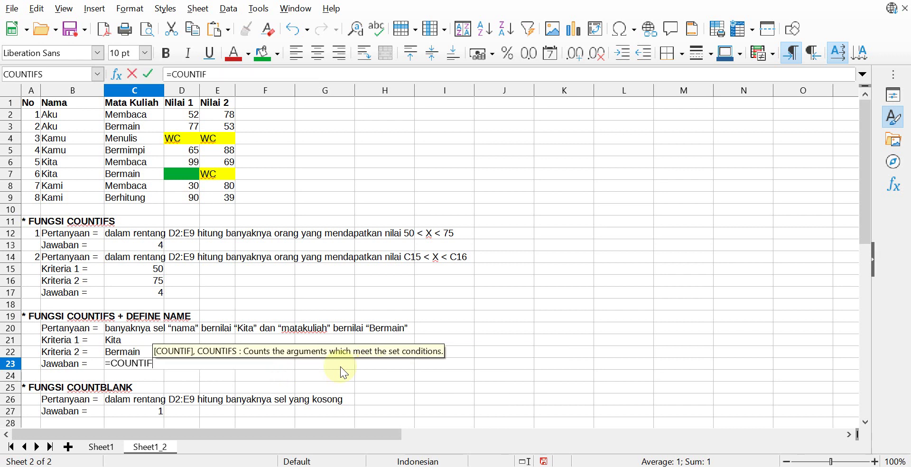
text(S()
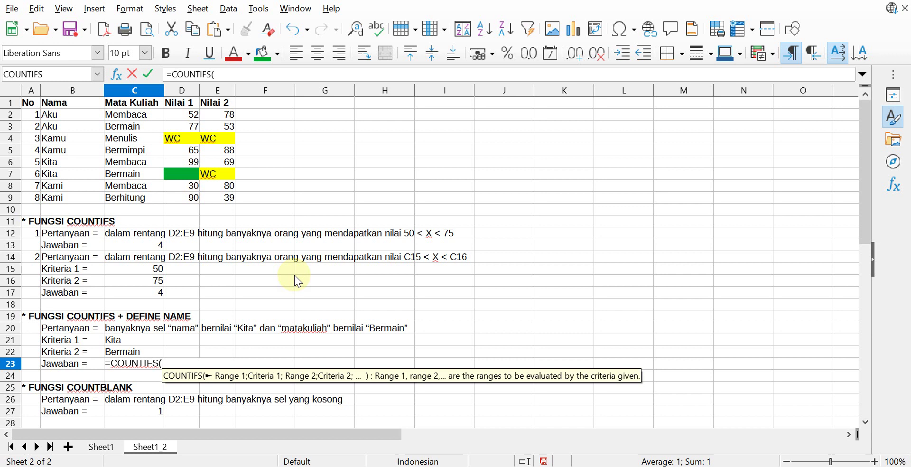
text(nama)
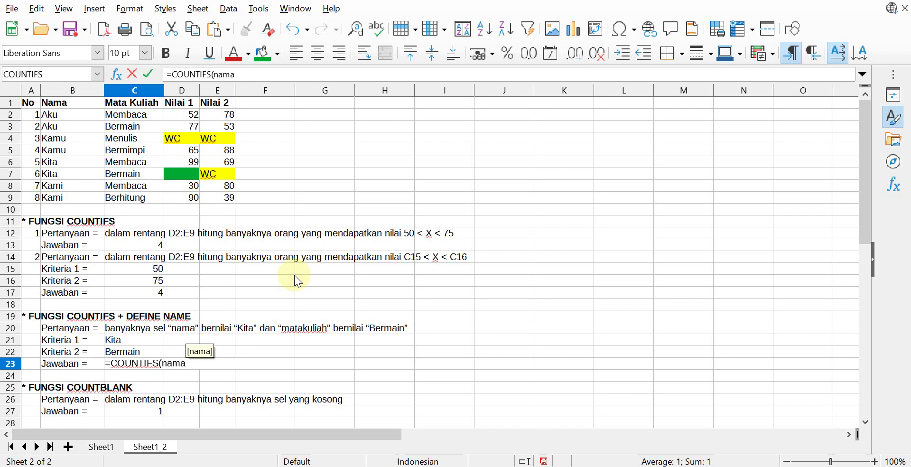
text(;)
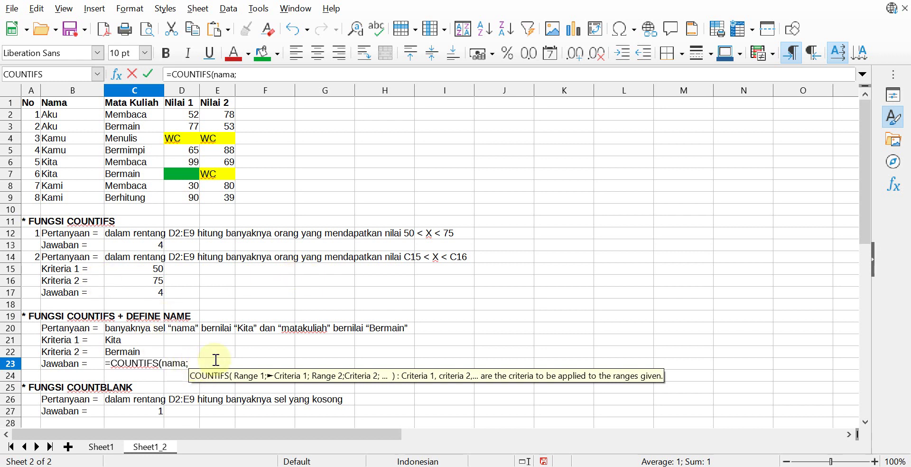
click(121, 341)
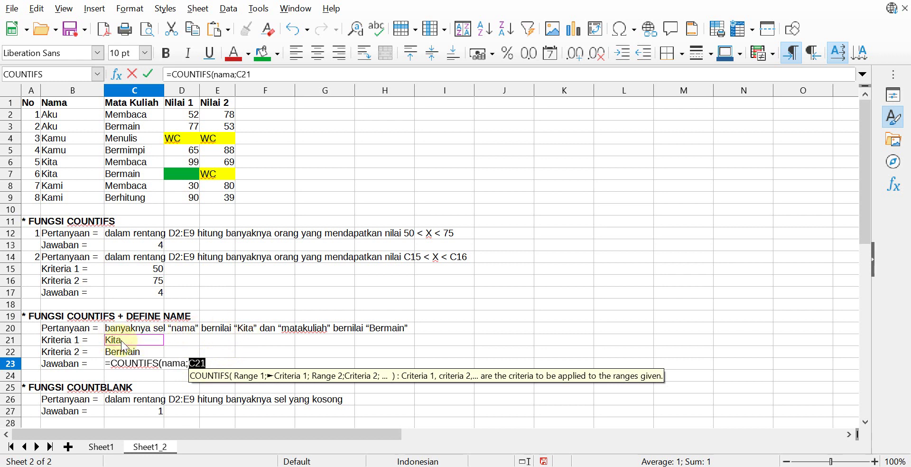
text(;)
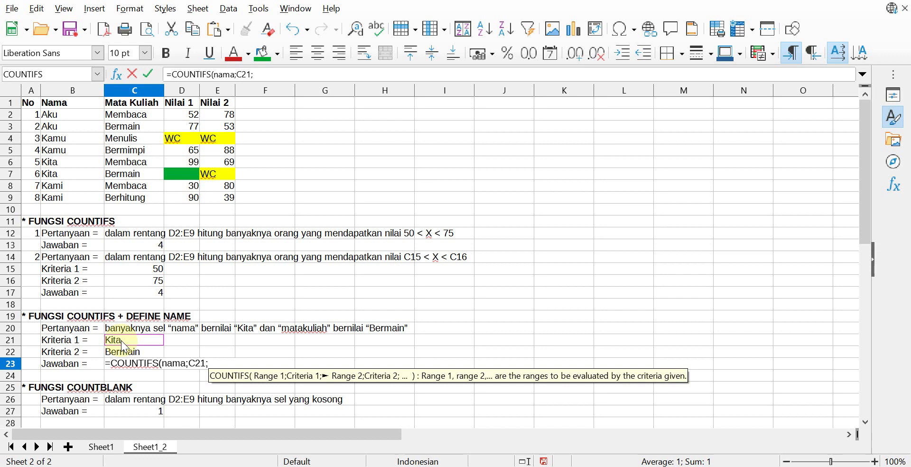
text(matakuliah)
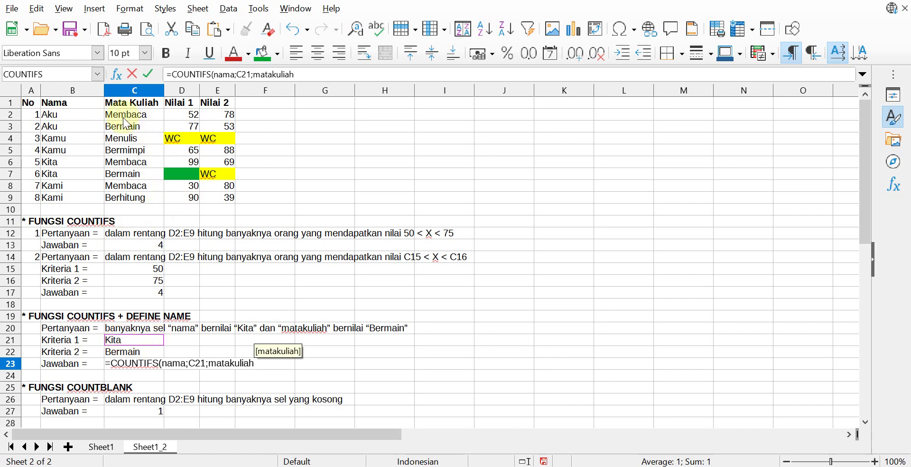
text(;)
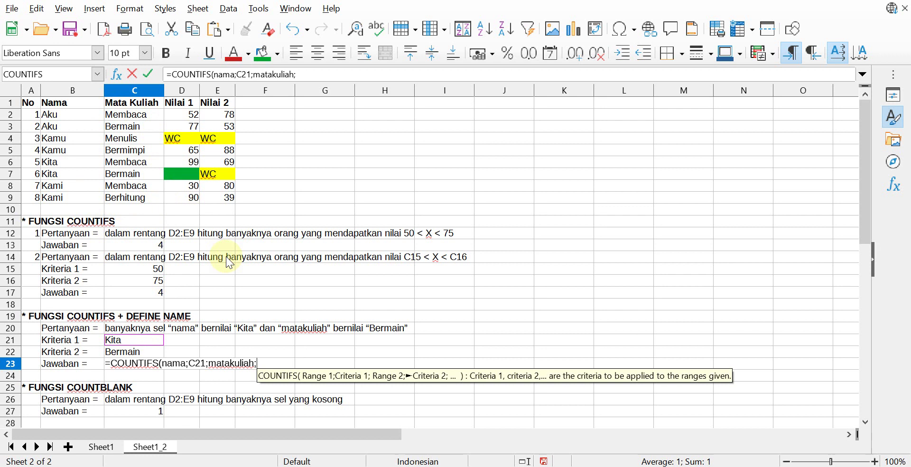
click(143, 353)
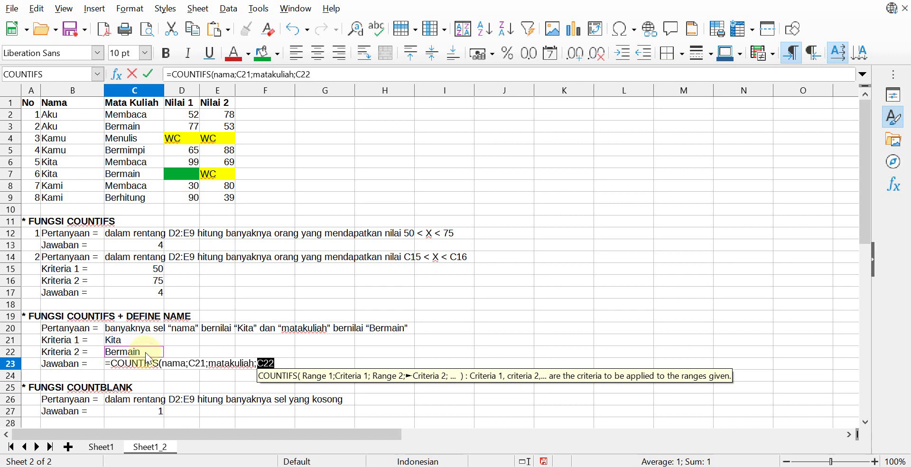
text())
key(Return)
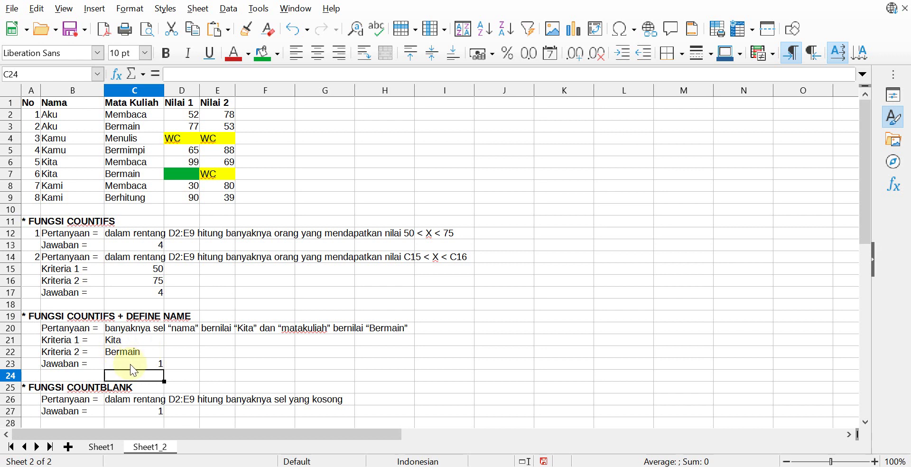
Check the C23 answer against the Kita rows in B6:B7 and their matching course entries in column C.
click(130, 363)
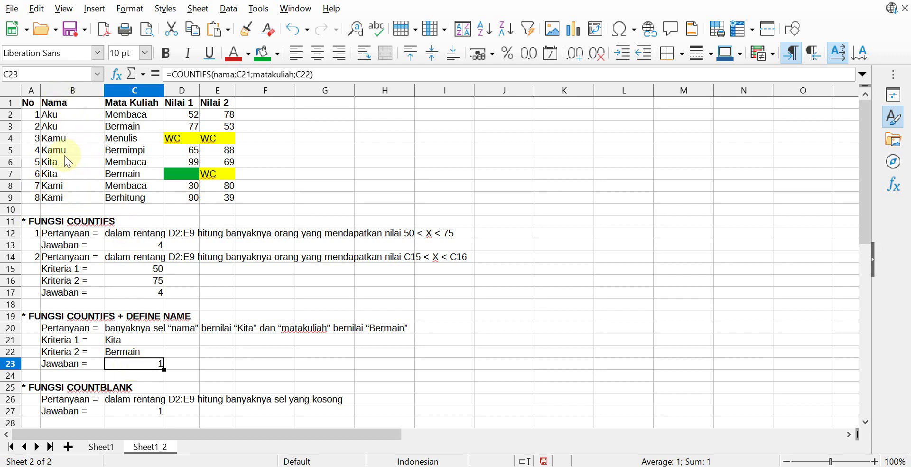
drag(56, 165, 94, 181)
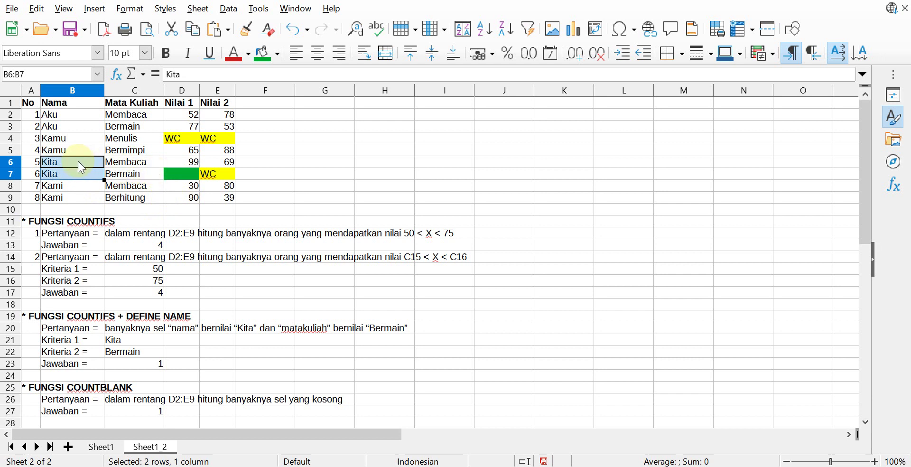
click(135, 166)
drag(137, 172, 136, 174)
click(137, 173)
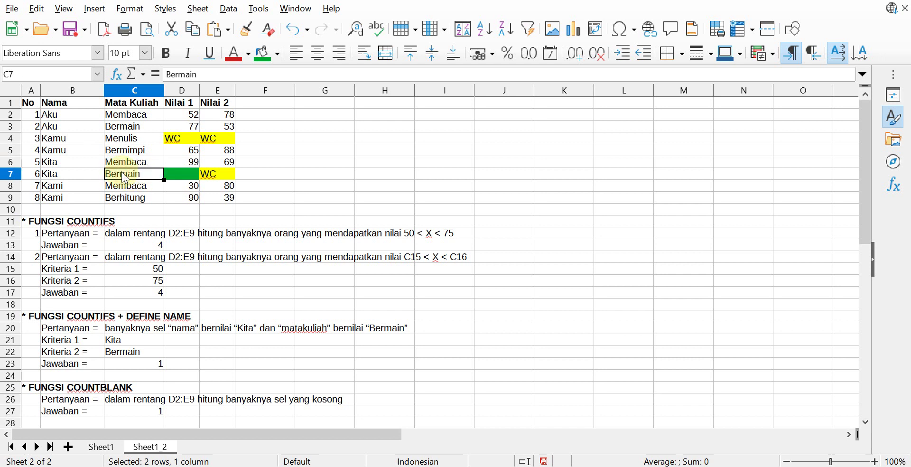
click(138, 368)
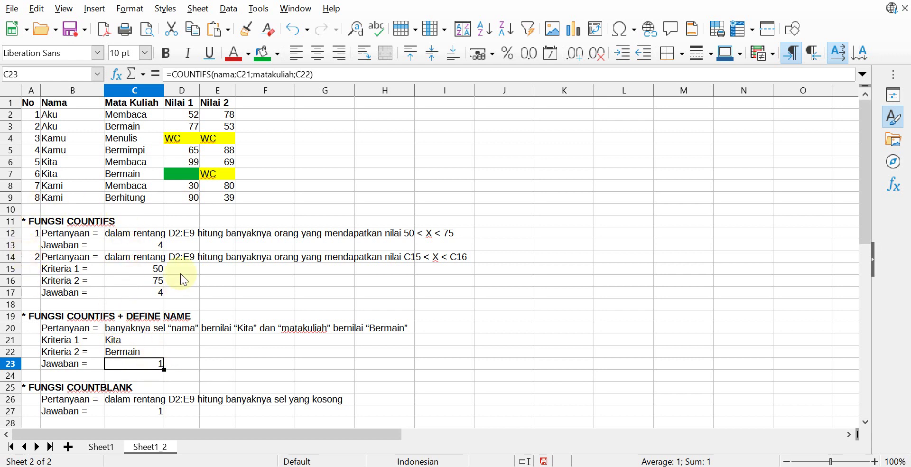
Review the criteria cells C21 and C22 and how the COUNTIFS formula in C23 refers to them.
click(136, 340)
click(133, 351)
click(138, 360)
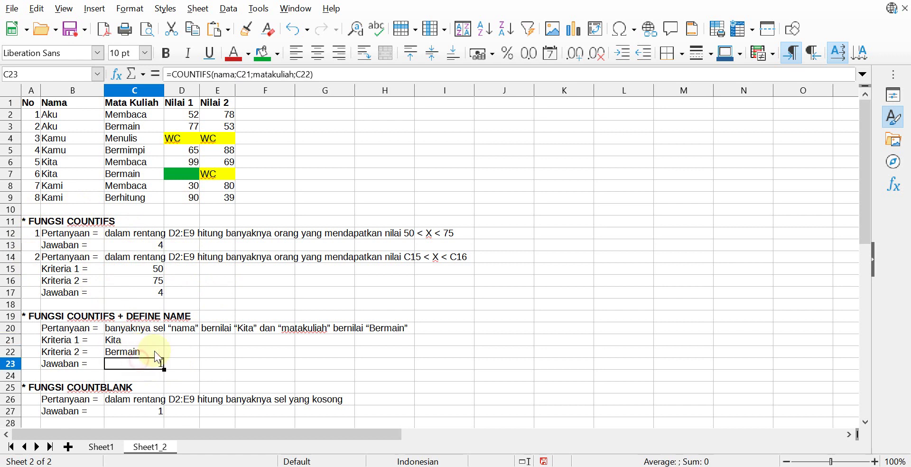
double_click(147, 364)
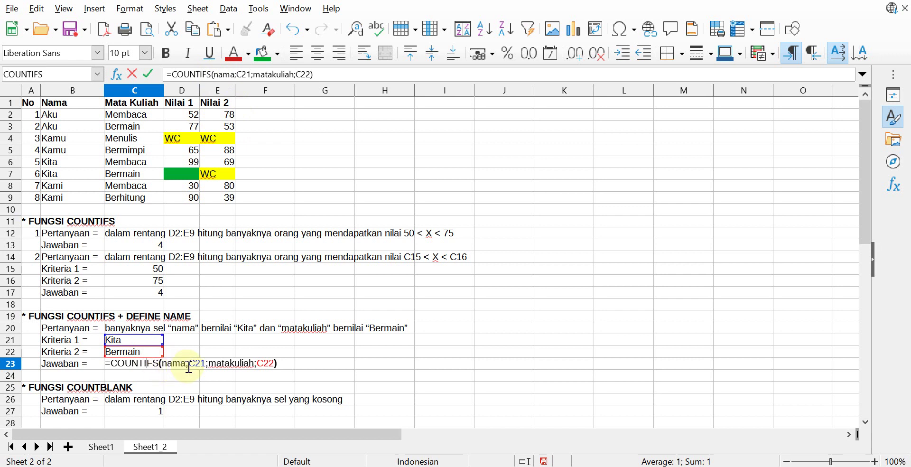
key(Return)
scroll(186, 356, down, 1)
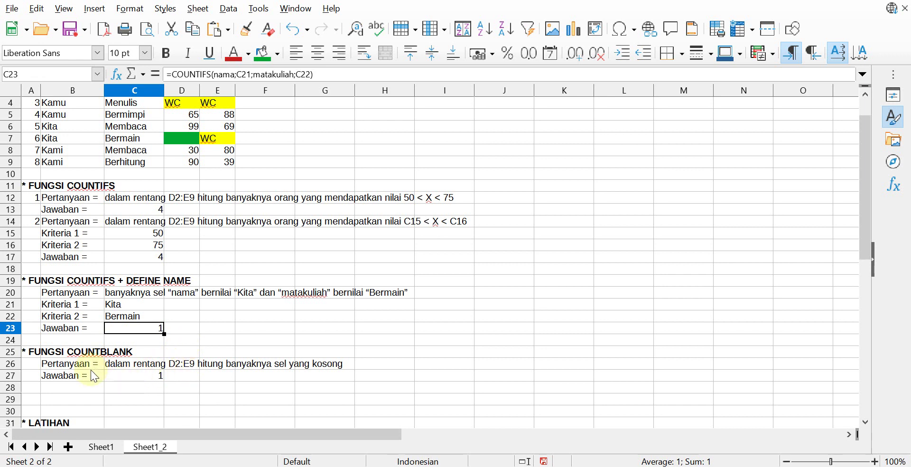
scroll(94, 375, up, 1)
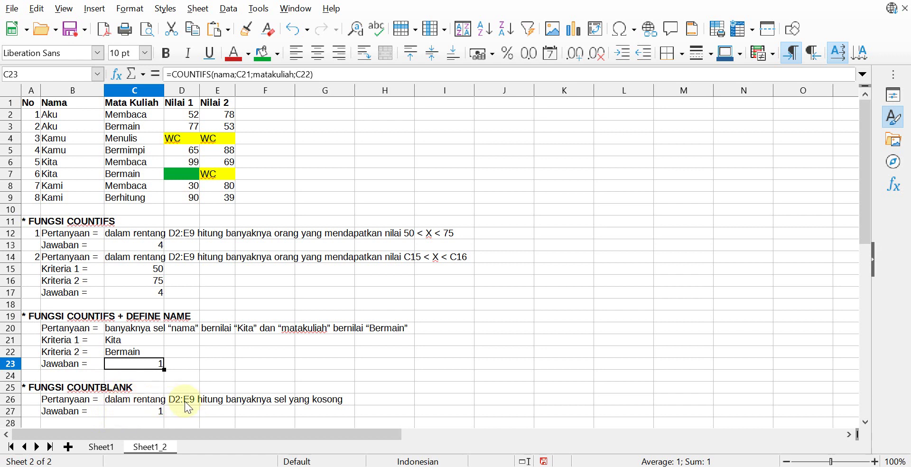
Enter the formula =COUNTBLANK(D2:E9) in answer cell C27.
click(160, 416)
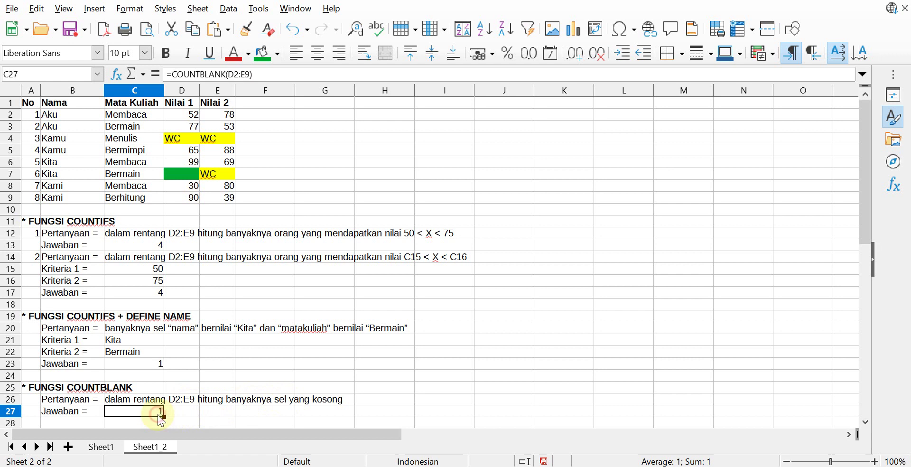
text(untv)
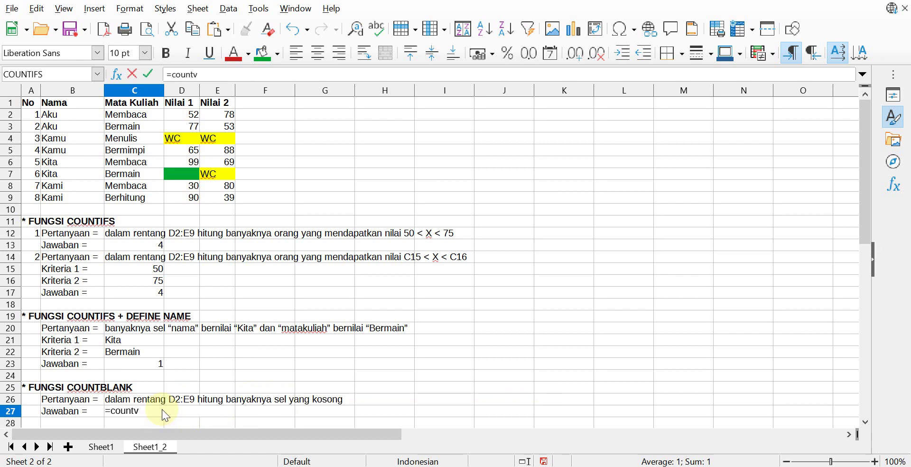
key(BackSpace)
text(blank)
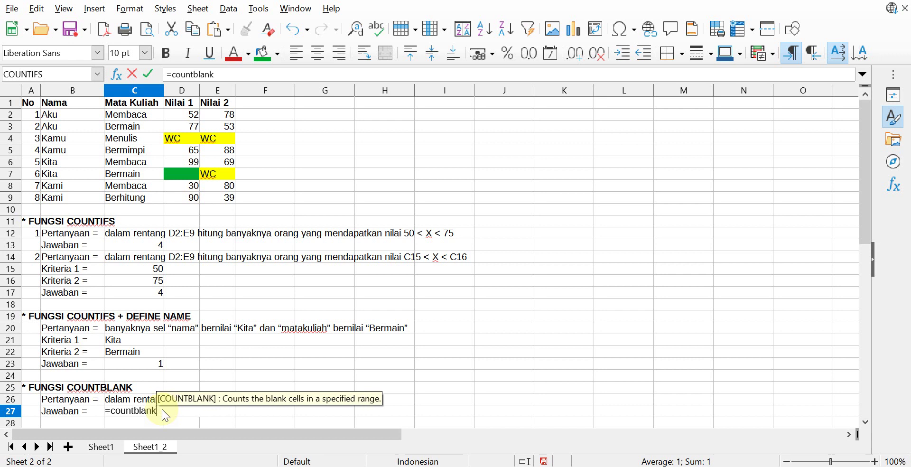
text(()
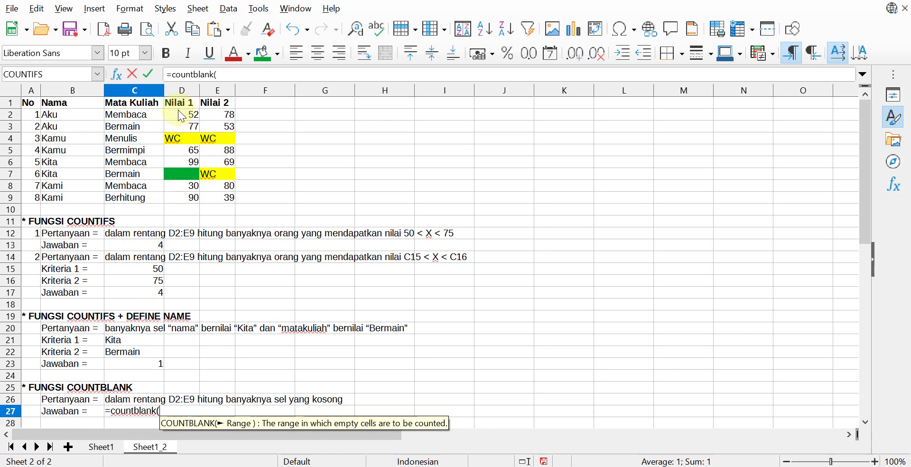
drag(176, 115, 217, 198)
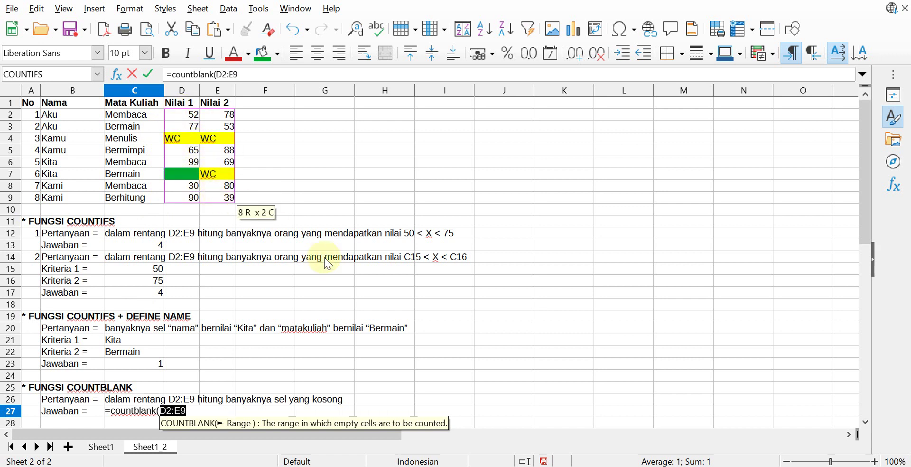
text())
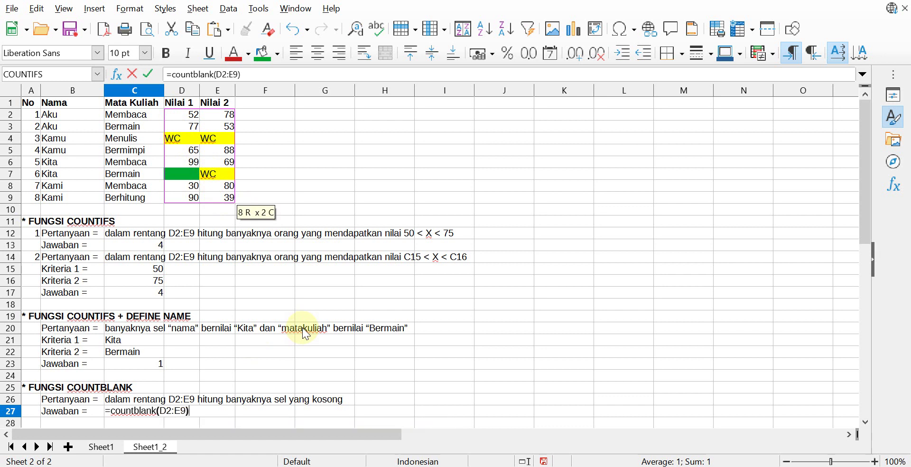
key(Return)
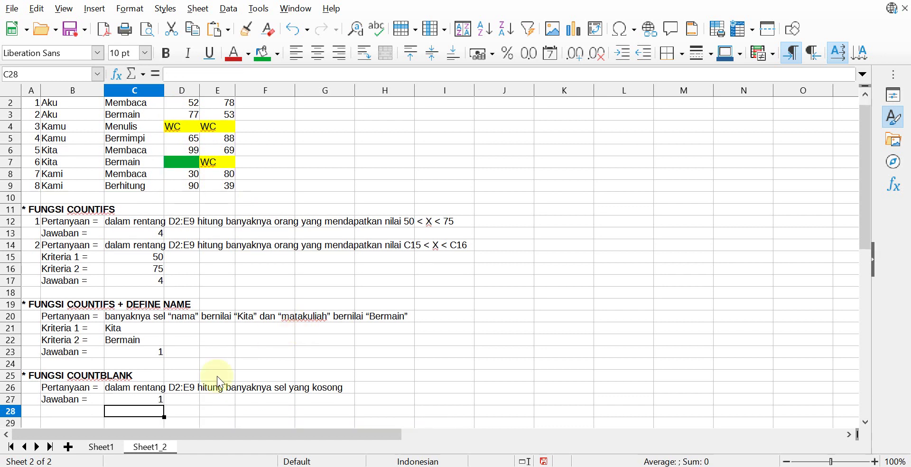
Check the COUNTBLANK answer in C27 against the range D2:E9 and its green cell D7.
click(145, 400)
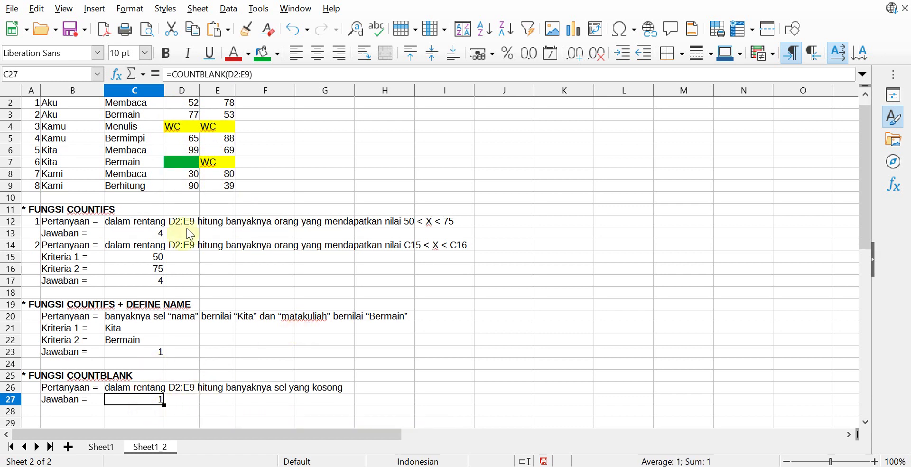
scroll(202, 151, up, 1)
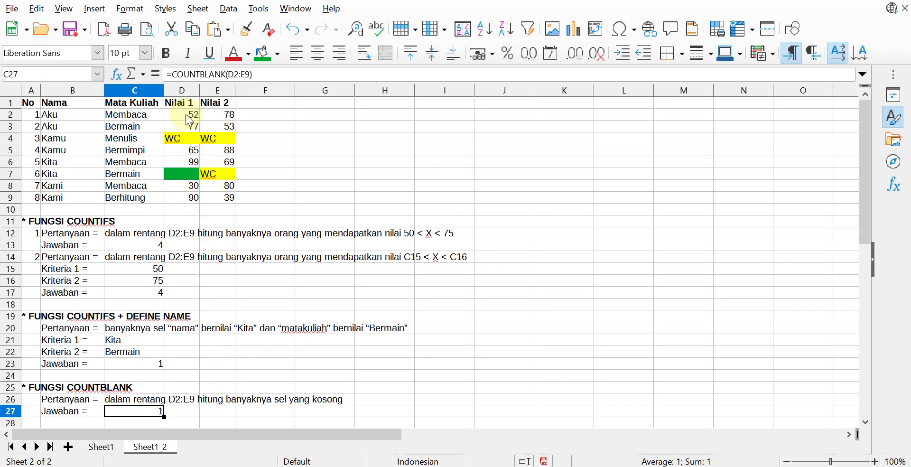
click(230, 198)
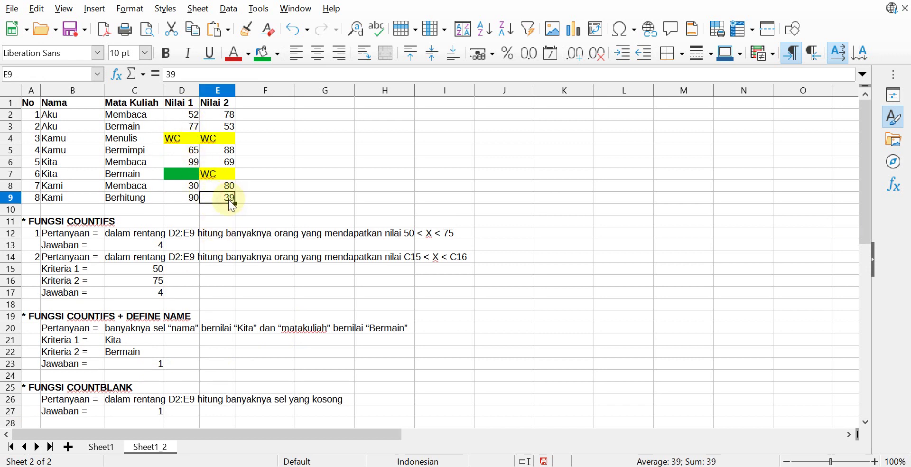
click(195, 176)
drag(189, 116, 217, 202)
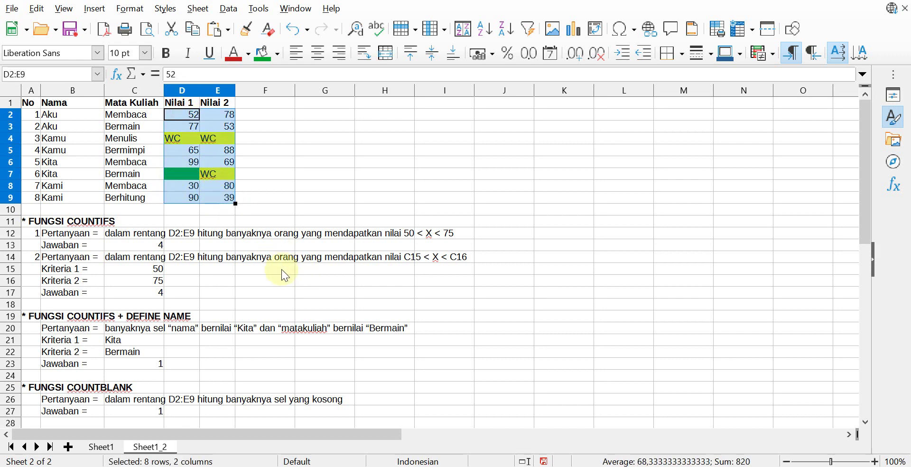
click(147, 412)
click(187, 175)
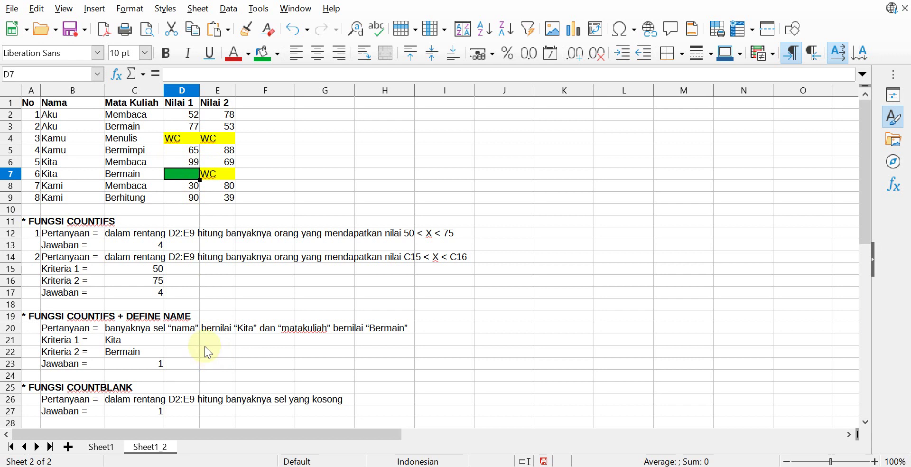
key(ctrl+s)
Go to Sheet1 and review its COUNT, COUNTA and COUNTIF section headings.
click(100, 447)
click(83, 221)
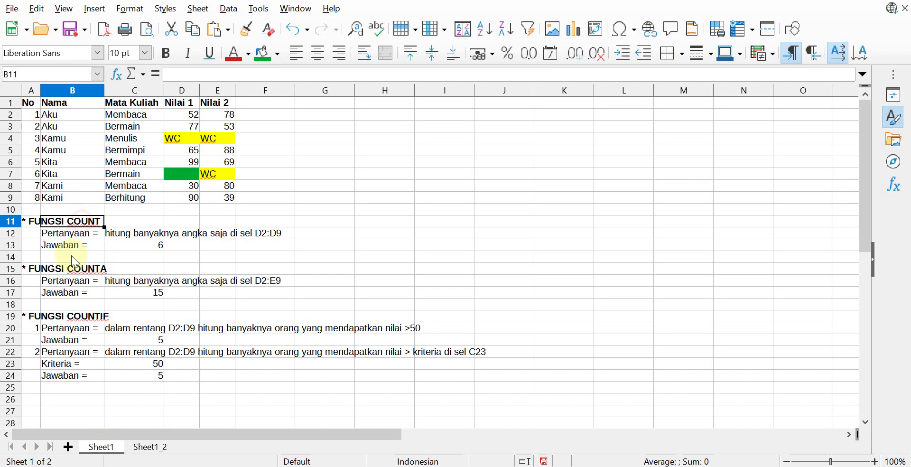
click(33, 269)
click(33, 316)
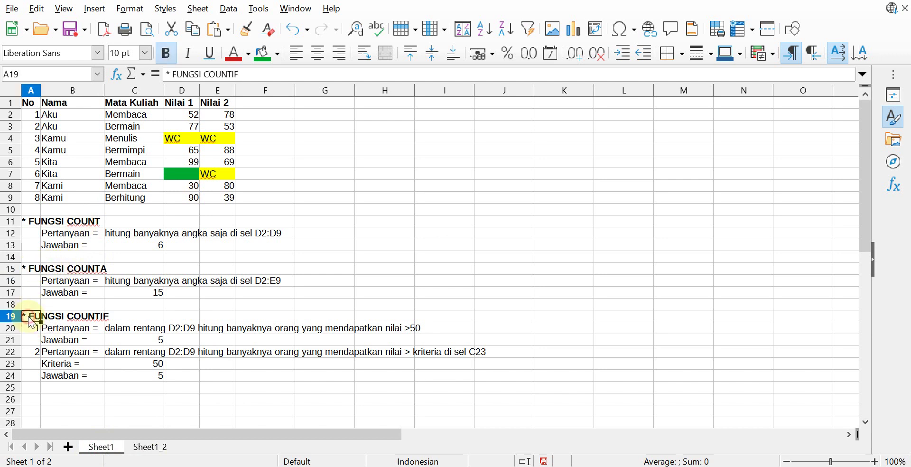
Return to Sheet1_2 and review its COUNTIFS, COUNTIFS + DEFINE NAME and COUNTBLANK section headings, ending on an empty cell.
click(149, 449)
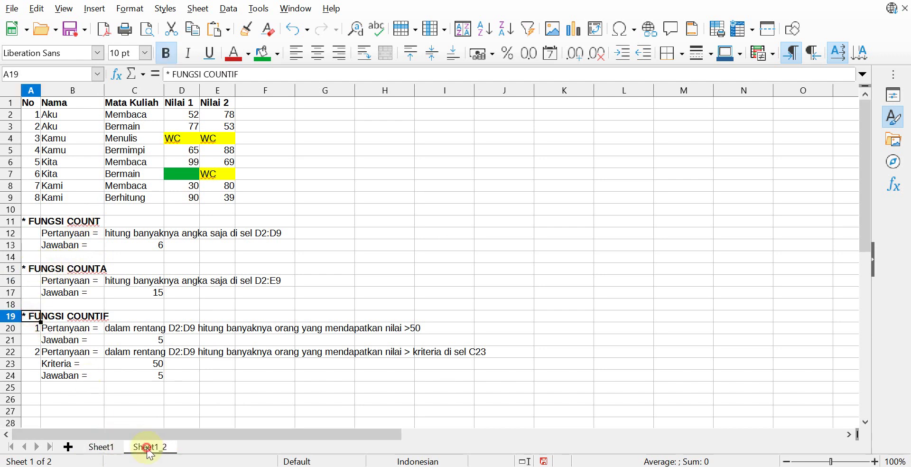
click(30, 221)
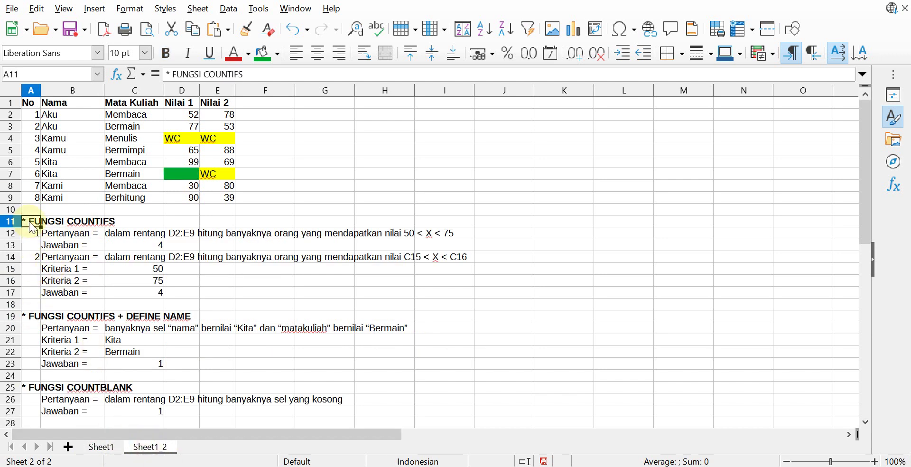
click(34, 318)
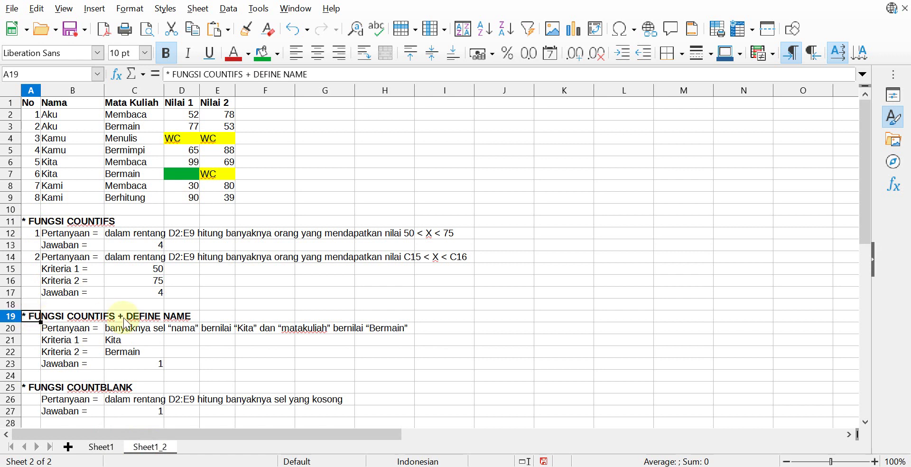
click(32, 388)
click(417, 406)
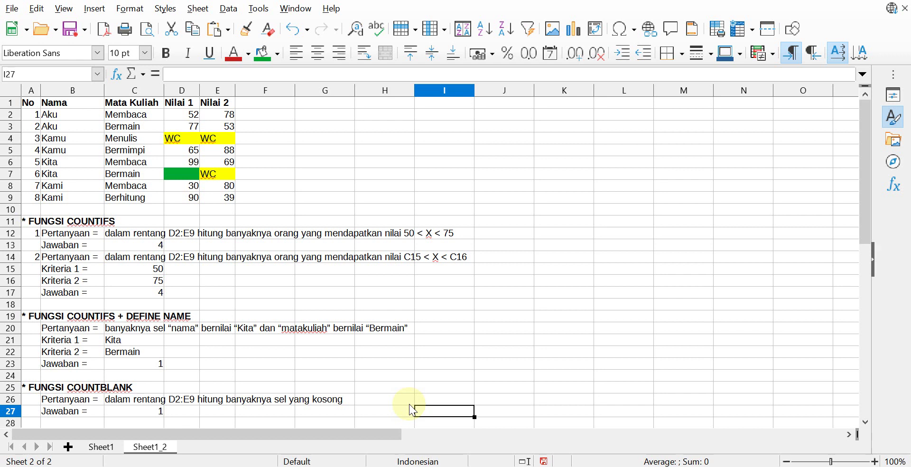
Read the practice exercise under LATIHAN and select the whole of row 32 containing it.
scroll(401, 409, down, 1)
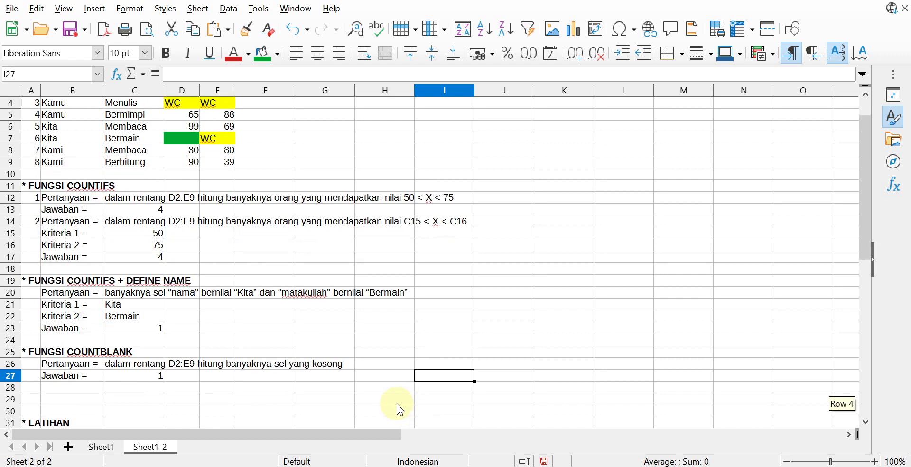
scroll(400, 409, down, 2)
scroll(397, 404, down, 1)
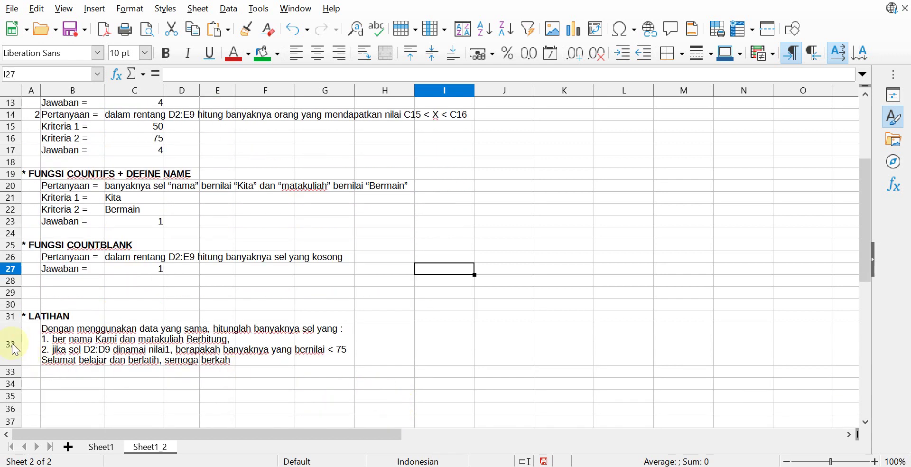
click(91, 338)
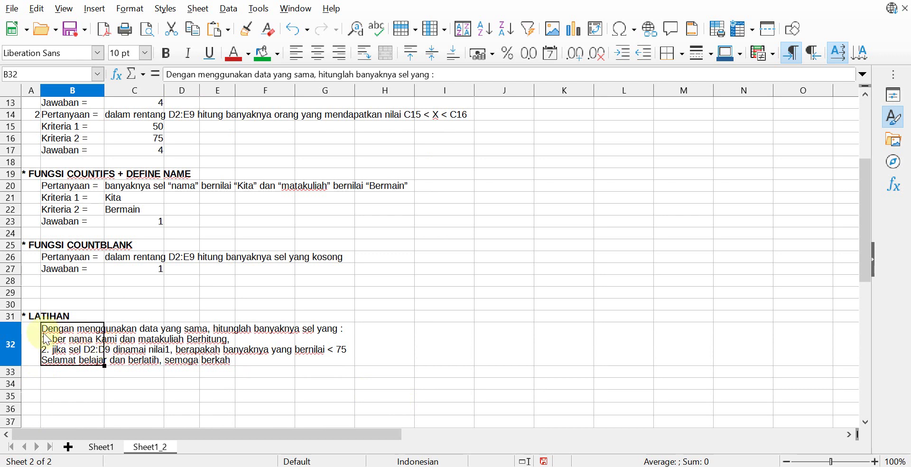
click(11, 343)
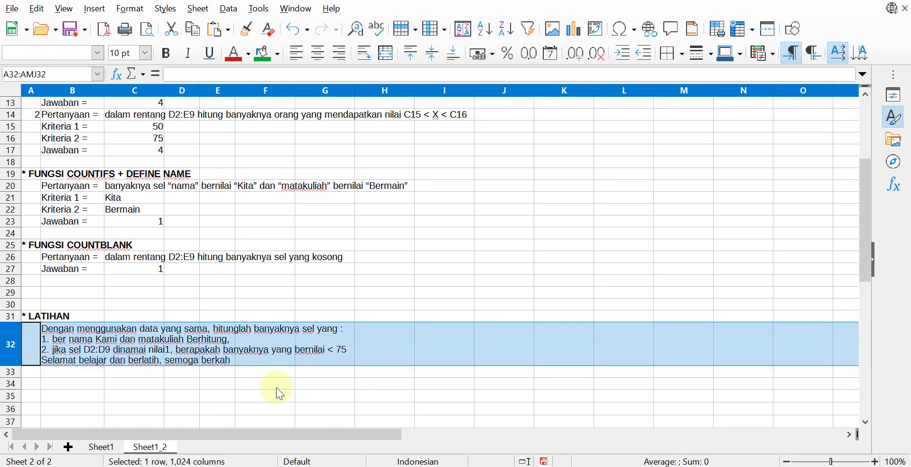